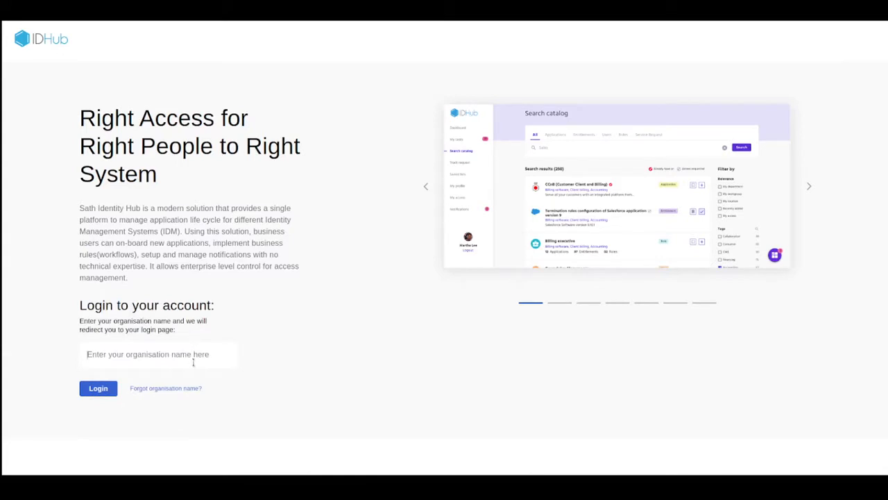
# Log in to the Sath organisation's account with the prefilled credentials.
pyautogui.write('Sath')
pyautogui.press('Return')
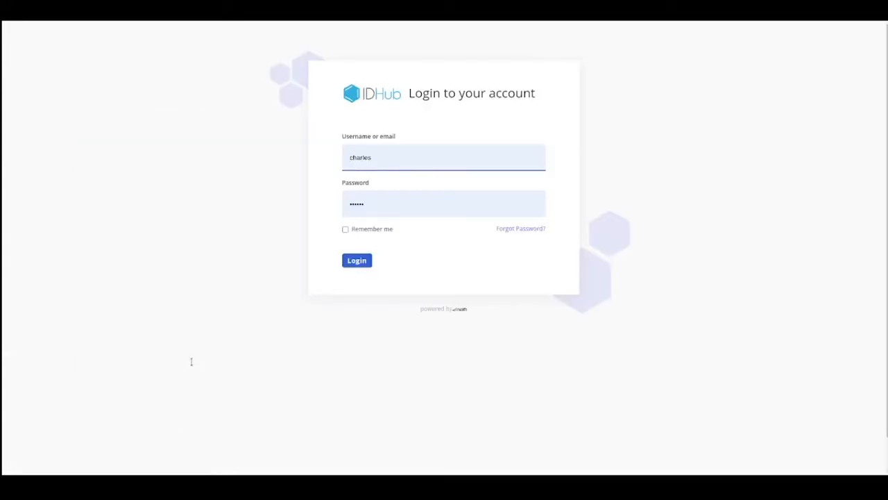
pyautogui.click(355, 262)
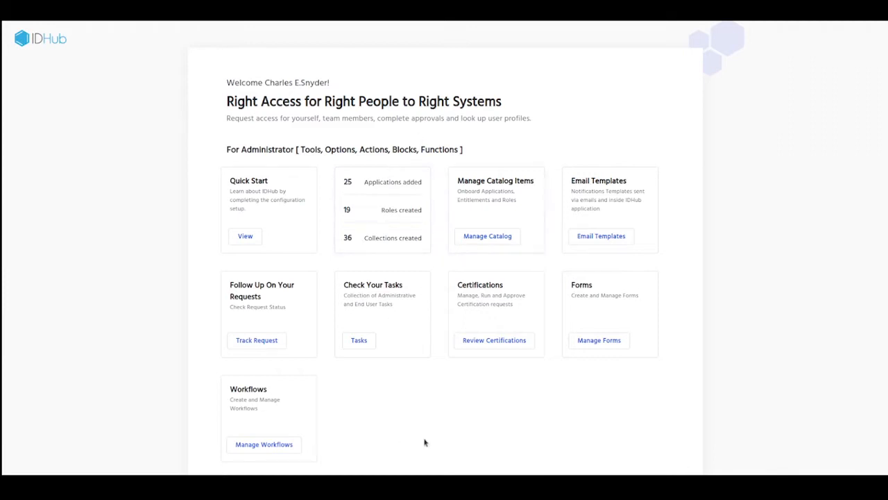
# Open the catalog management page, start creating a new role, and close the tour checklist.
pyautogui.scroll(-3, 592, 300)
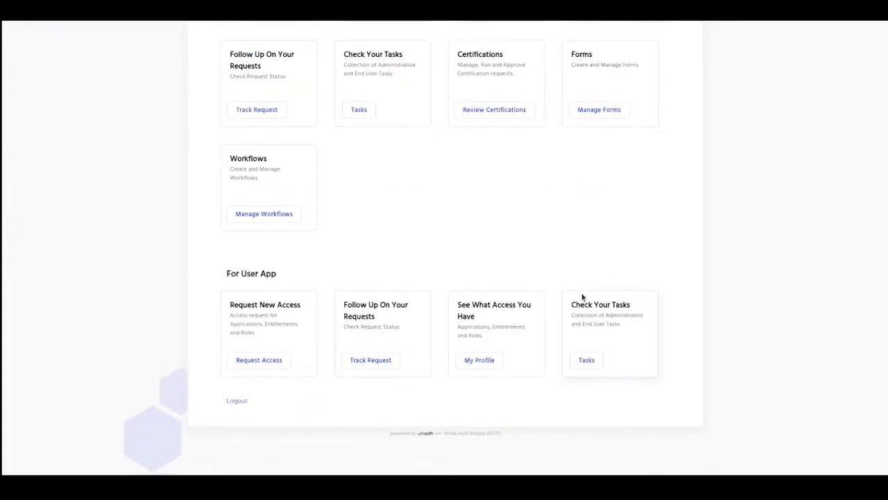
pyautogui.scroll(3, 588, 293)
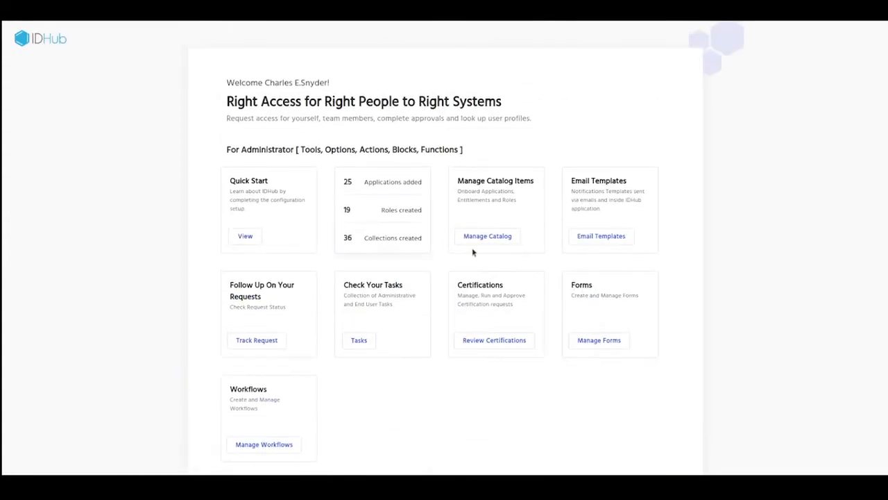
pyautogui.click(517, 240)
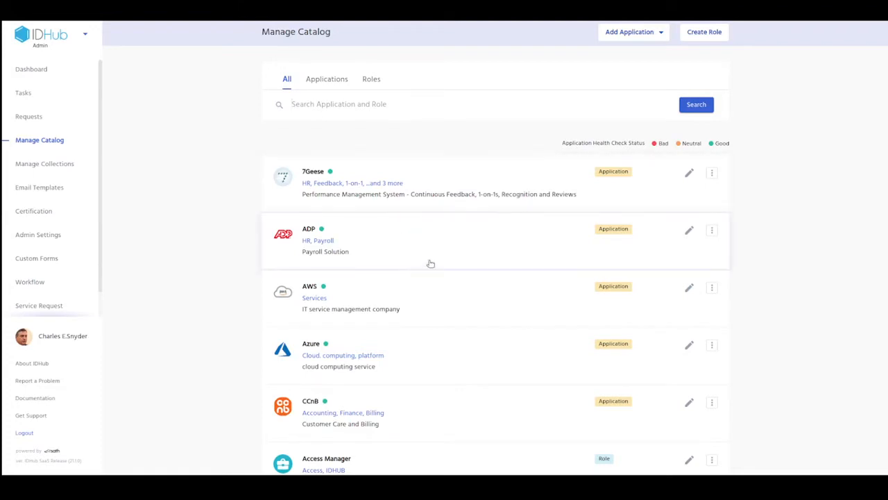
pyautogui.click(705, 32)
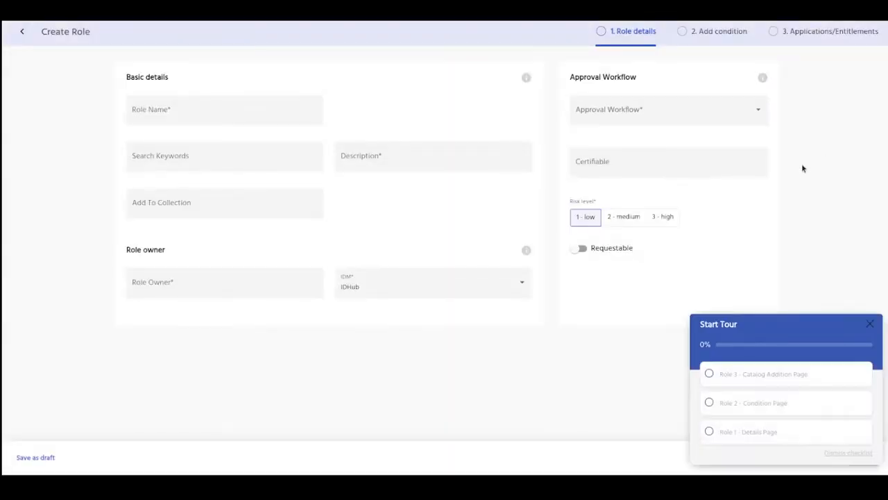
pyautogui.click(870, 324)
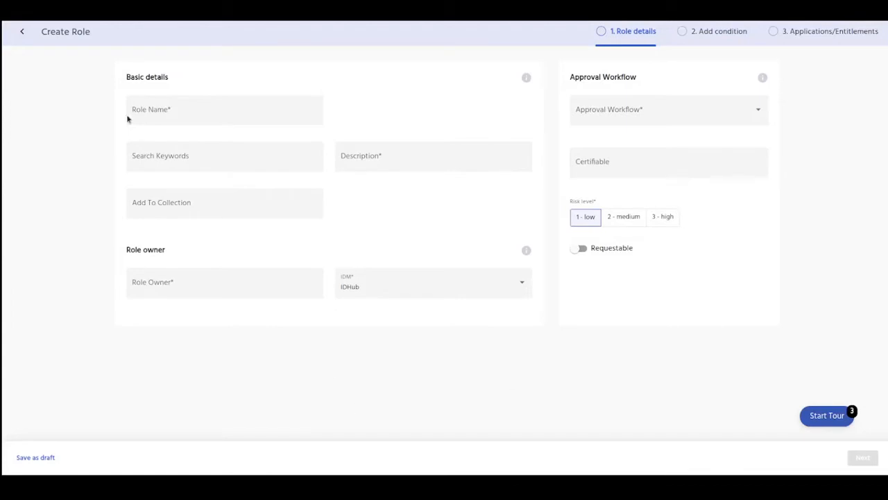
# Name the new role "Marketing Employee".
pyautogui.click(174, 110)
pyautogui.write('Marketing R')
pyautogui.press('BackSpace')
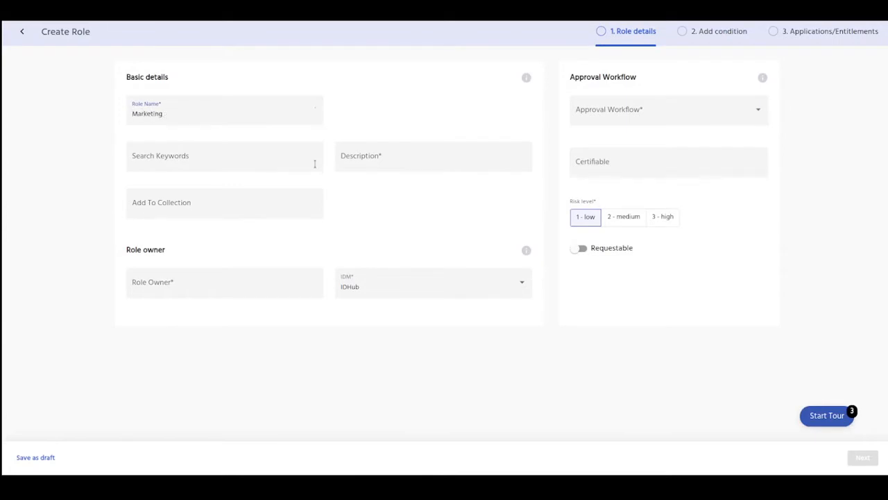
pyautogui.write('Employee')
# Enter the description "Assign this Role to a user who works in the Marketing Department, does not need managerial or admin permissions, and works at the Ohio location.".
pyautogui.click(314, 164)
pyautogui.press('Tab')
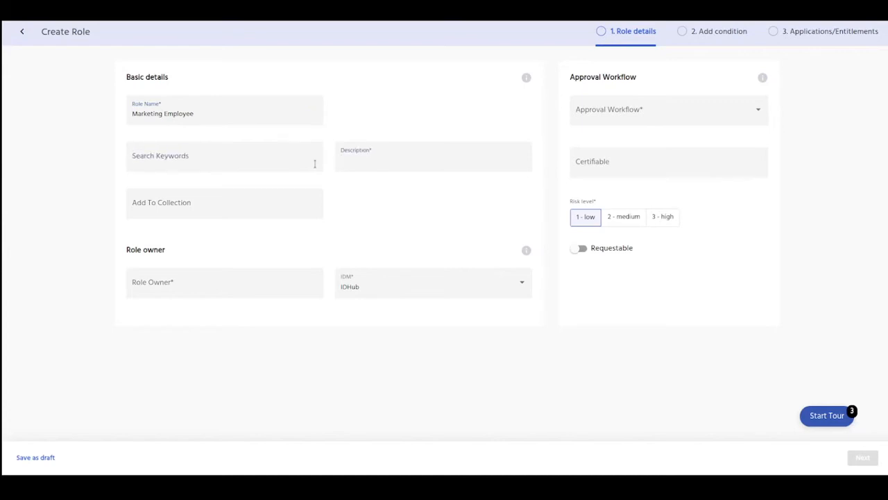
pyautogui.write('Assign this Role to a user who works in the Marketing Department, does not need managerial or admin permissions, and works at the Ohio location.')
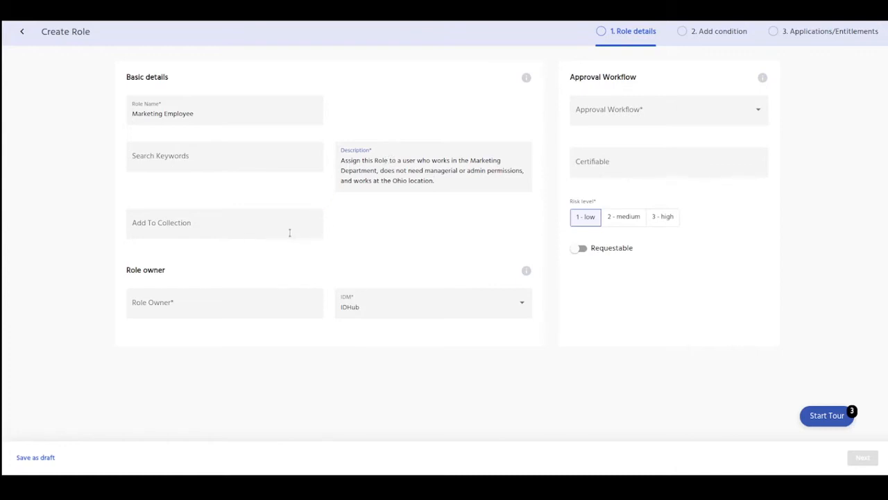
pyautogui.click(261, 224)
pyautogui.write('Sales')
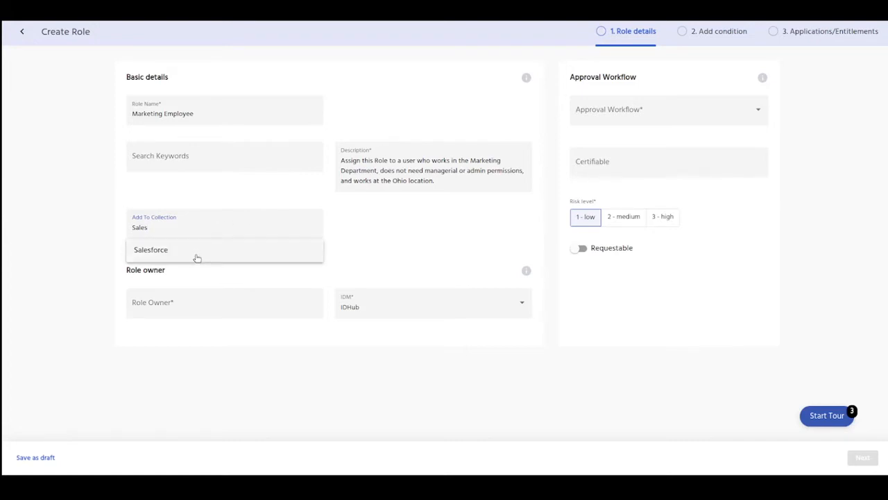
pyautogui.moveTo(149, 226); pyautogui.dragTo(87, 193)
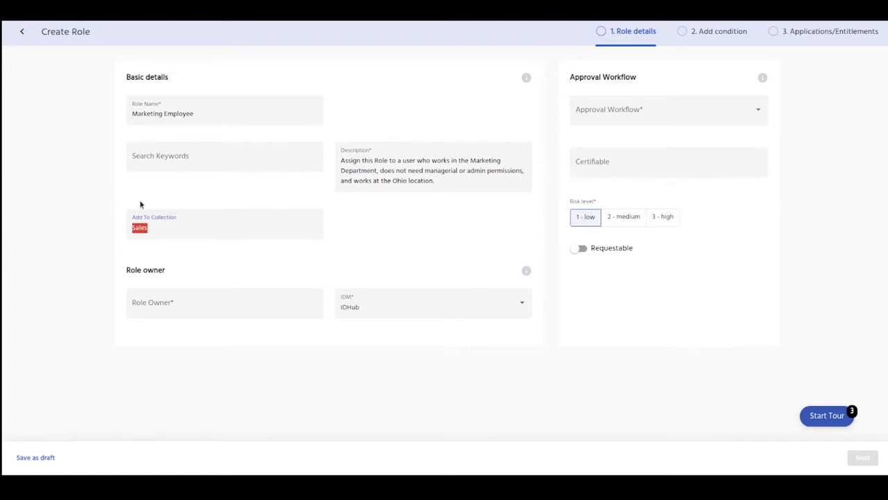
pyautogui.press('BackSpace')
# Assign the signed-in administrator as the role owner and choose IDHub as the IDM.
pyautogui.click(197, 303)
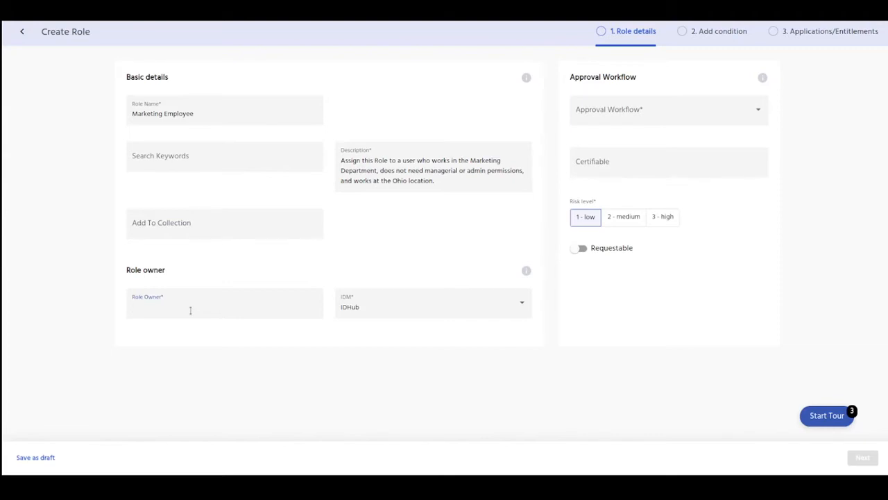
pyautogui.write('Ch')
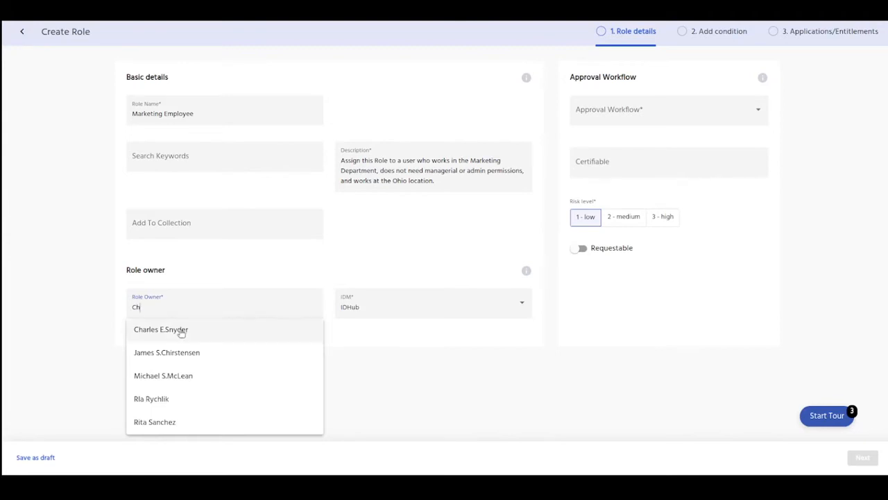
pyautogui.click(180, 331)
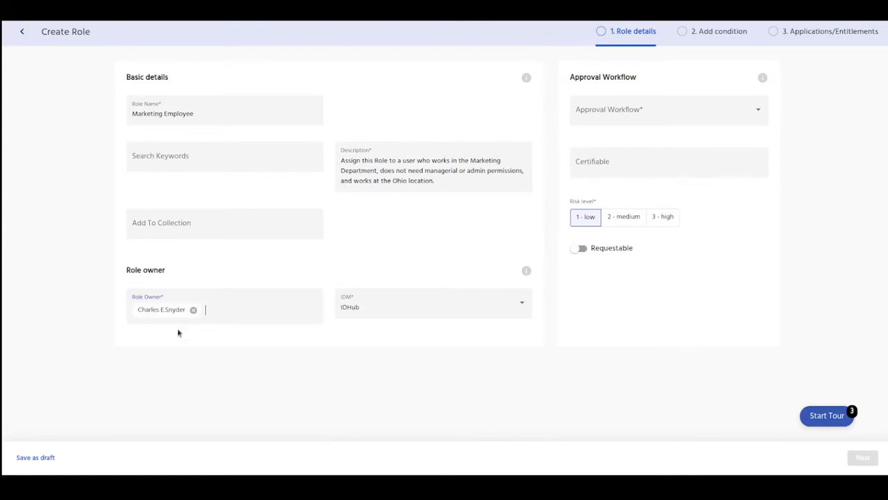
pyautogui.click(364, 300)
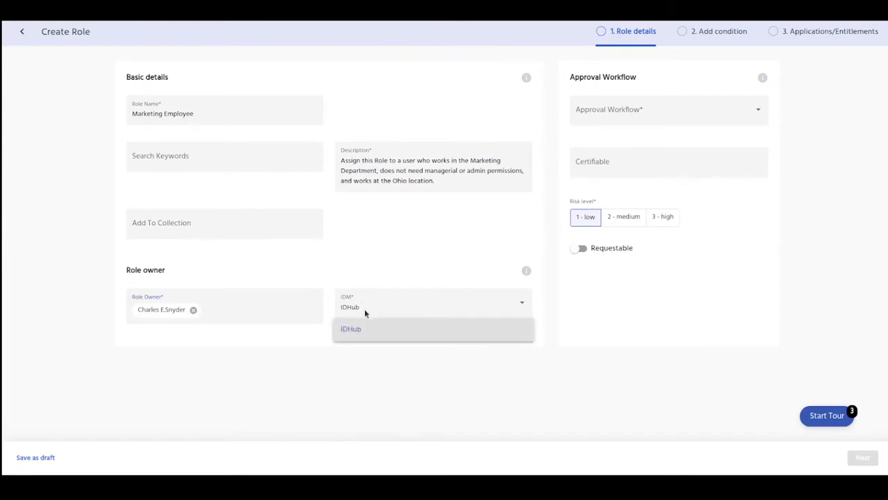
pyautogui.click(359, 337)
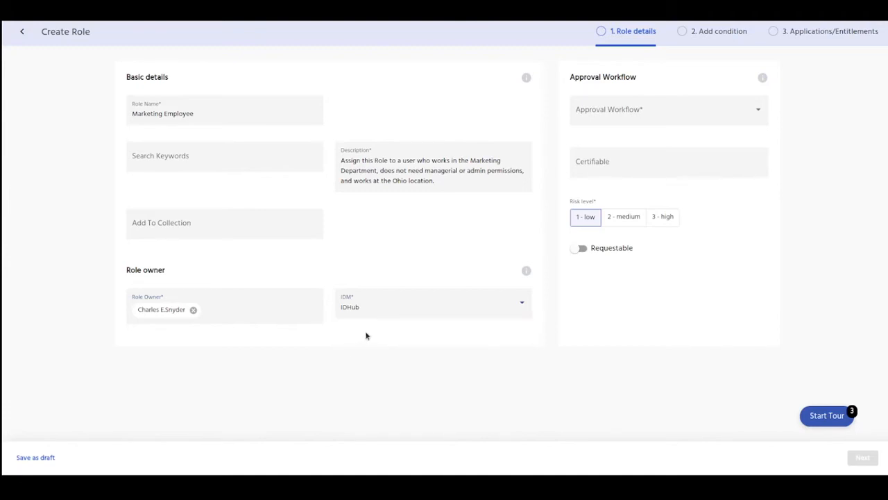
# Make the role requestable and set its approval workflow to Manager Role Approval, leaving the certifiable field empty.
pyautogui.click(577, 248)
pyautogui.click(651, 106)
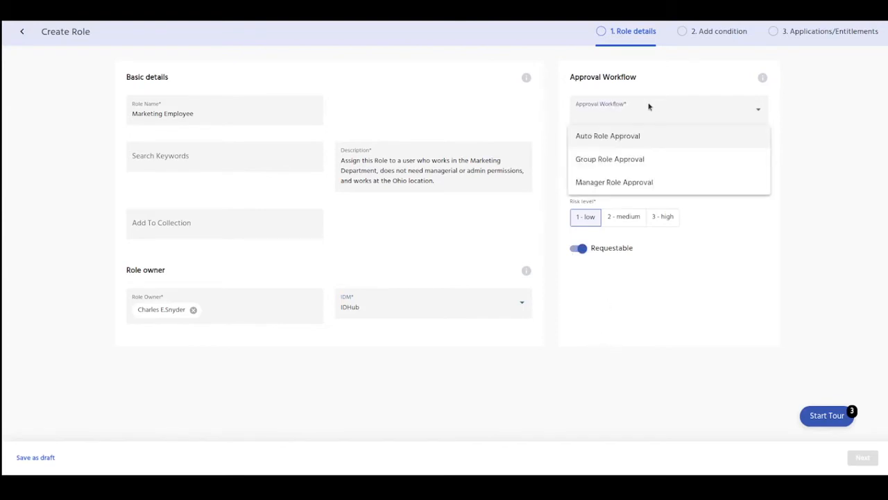
pyautogui.click(631, 191)
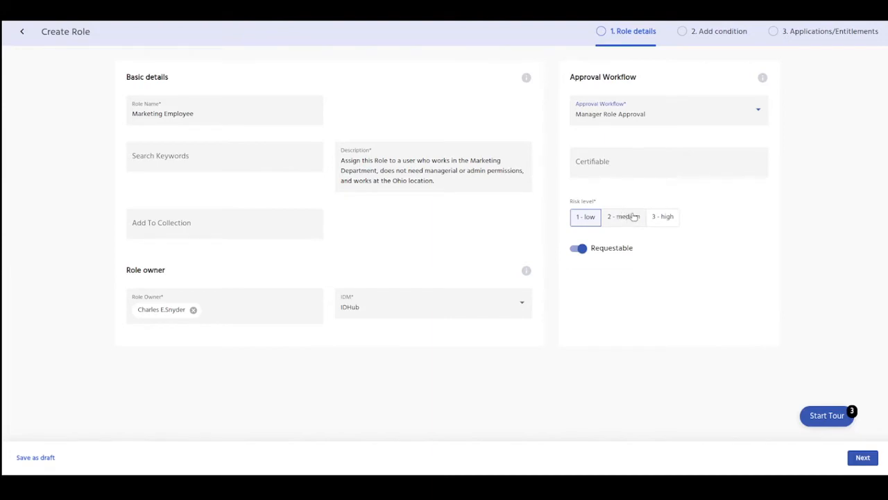
pyautogui.click(650, 162)
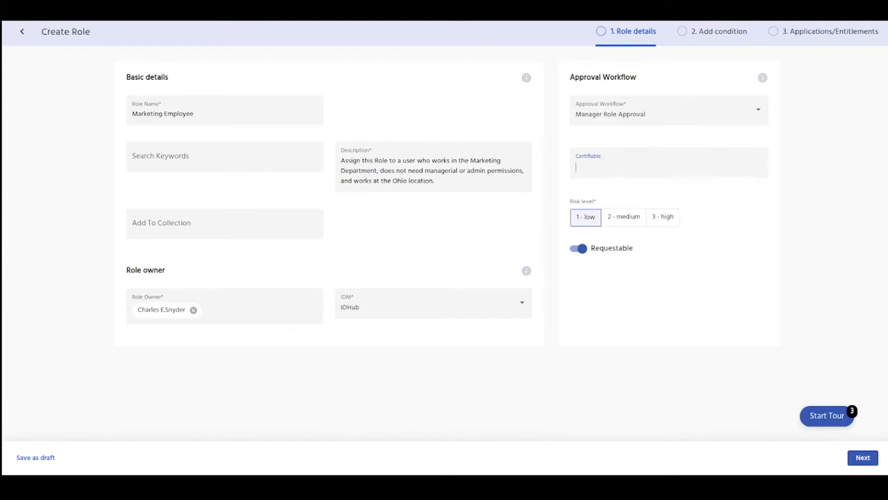
# Continue to the condition stage and add the condition Department equals (=) Marketing.
pyautogui.click(862, 461)
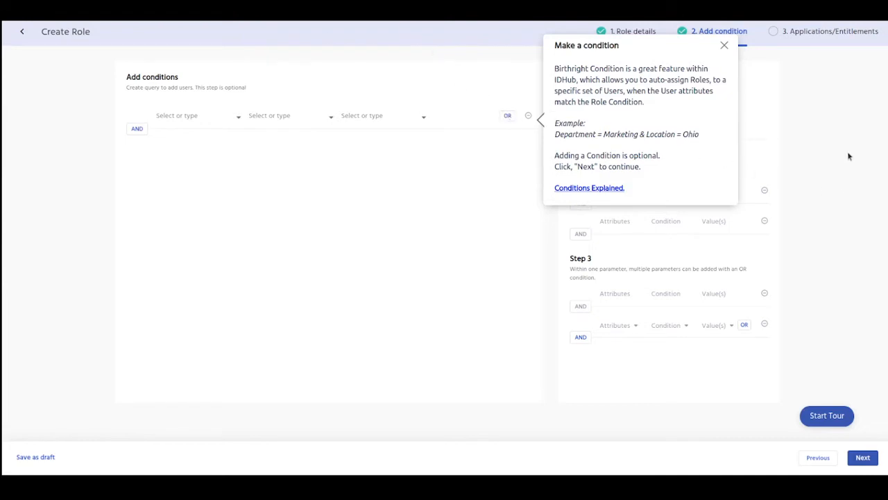
pyautogui.click(725, 46)
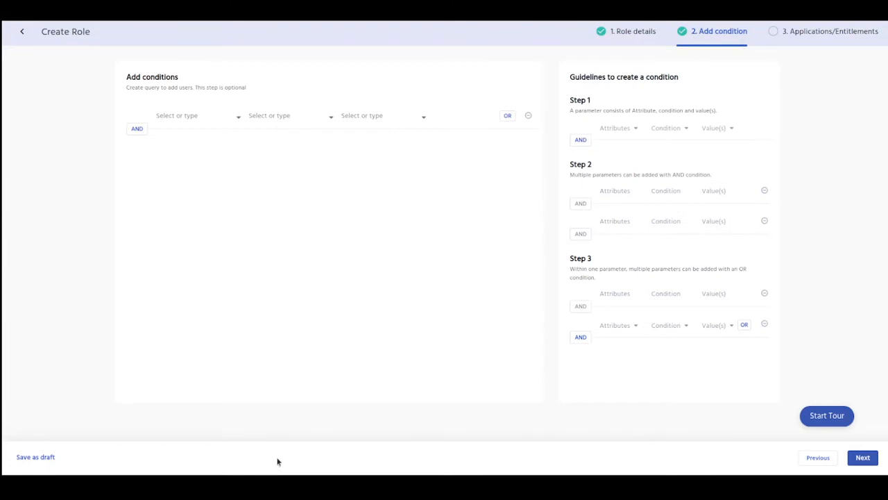
pyautogui.click(170, 116)
pyautogui.click(186, 177)
pyautogui.click(301, 118)
pyautogui.click(296, 158)
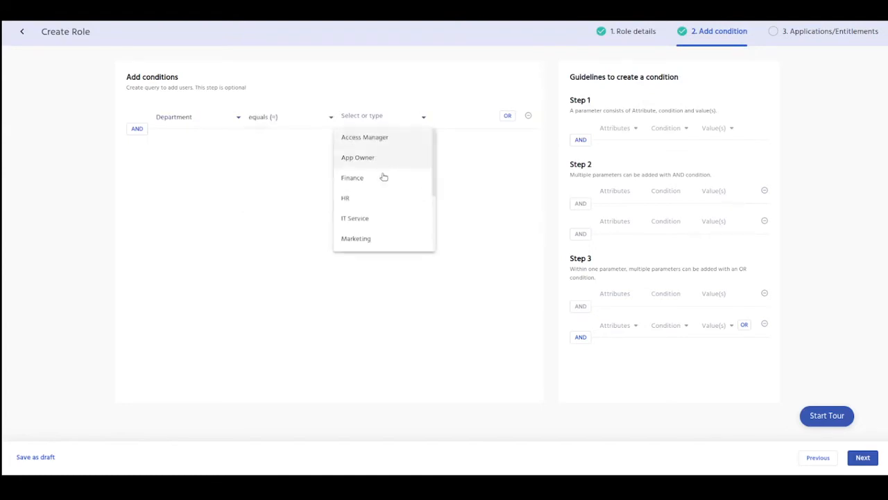
pyautogui.click(375, 237)
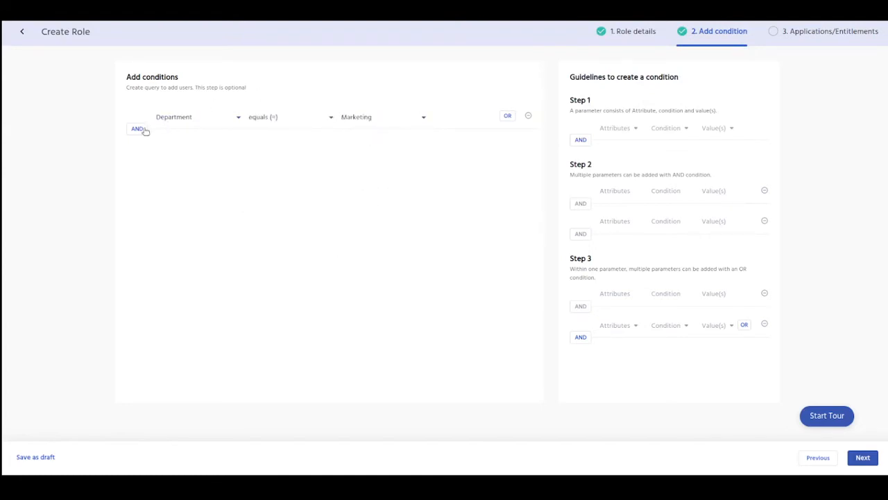
# Add a second condition joined with AND: Location equals (=) Ohio.
pyautogui.click(141, 130)
pyautogui.click(196, 149)
pyautogui.scroll(-3, 199, 201)
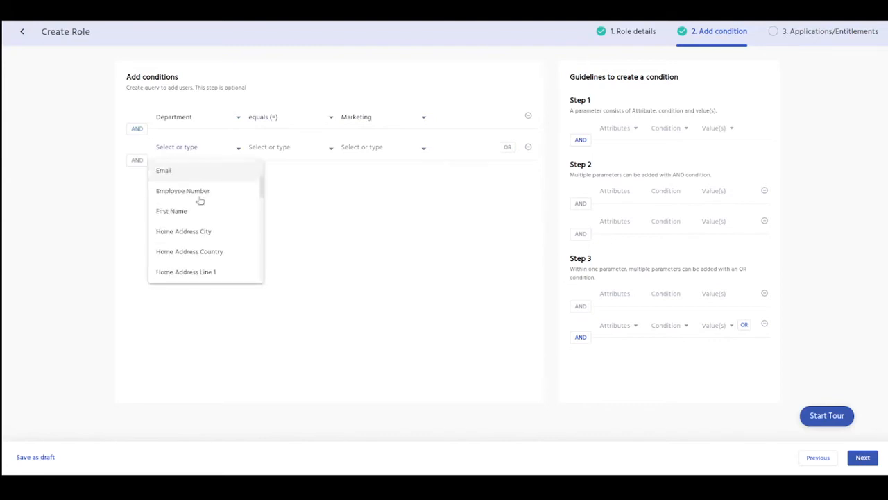
pyautogui.scroll(-5, 210, 208)
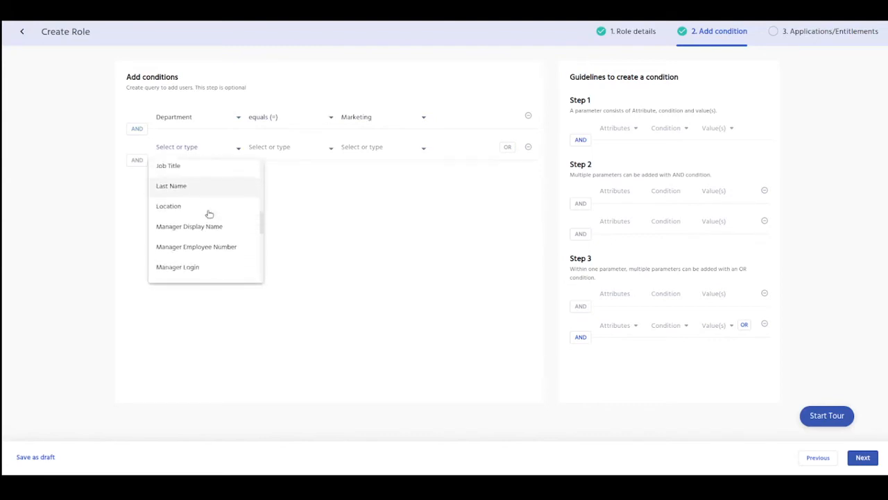
pyautogui.click(228, 200)
pyautogui.click(270, 148)
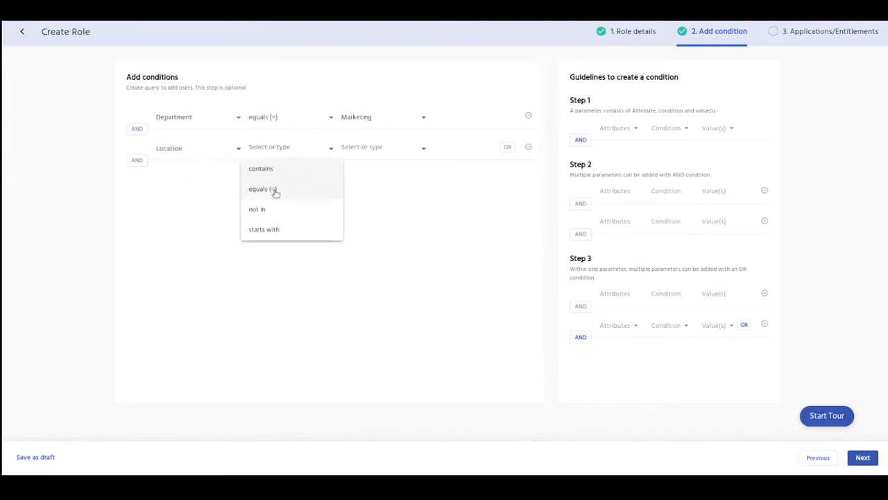
pyautogui.click(276, 190)
pyautogui.click(413, 149)
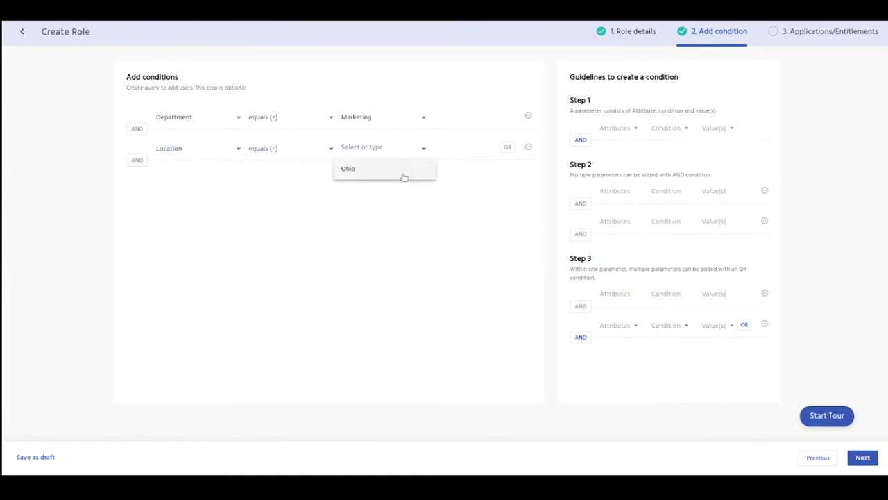
pyautogui.click(402, 179)
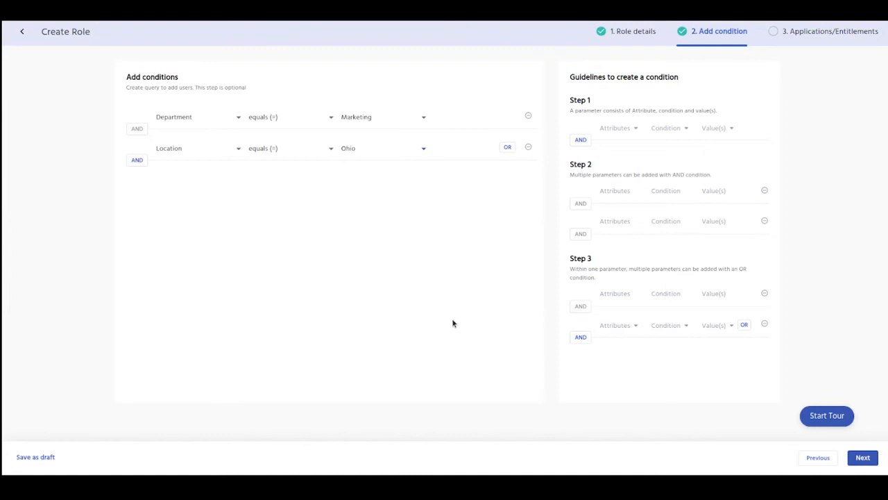
# Continue to the Applications/Entitlements stage, open its tour guidance and close it.
pyautogui.click(861, 457)
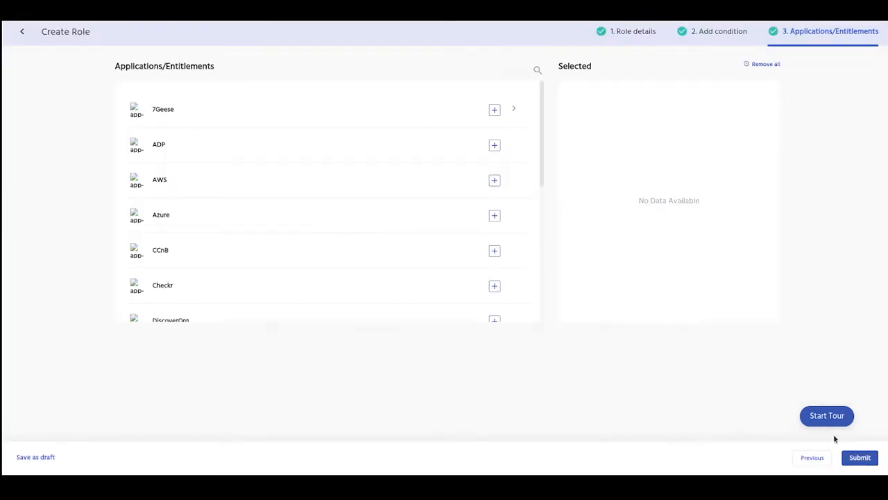
pyautogui.click(808, 413)
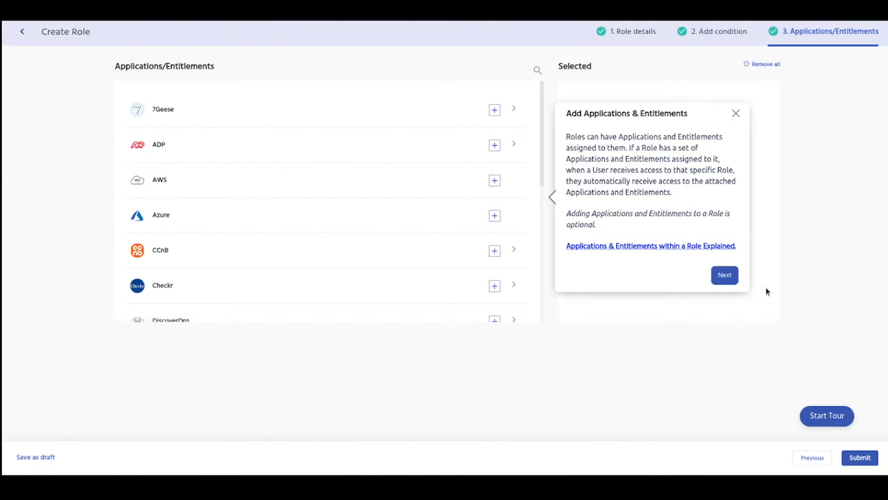
pyautogui.click(736, 113)
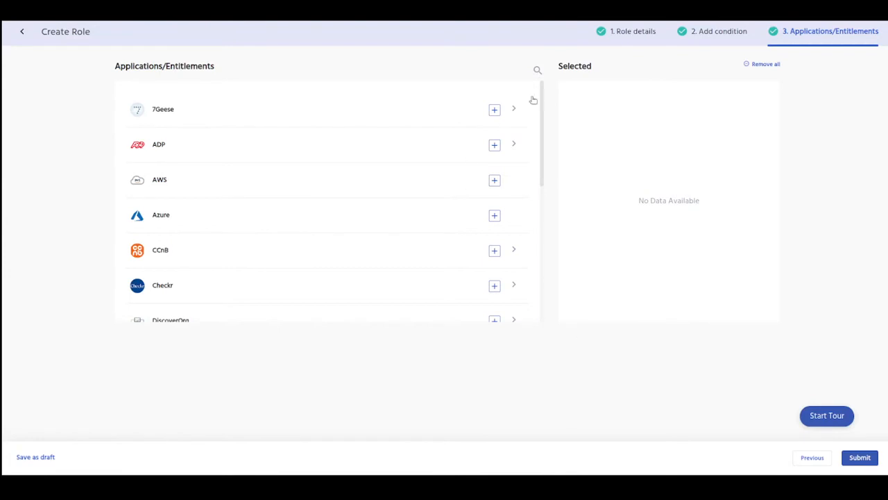
# Add the Hunter application and its Hunter User entitlement to the role.
pyautogui.moveTo(542, 90); pyautogui.dragTo(538, 221)
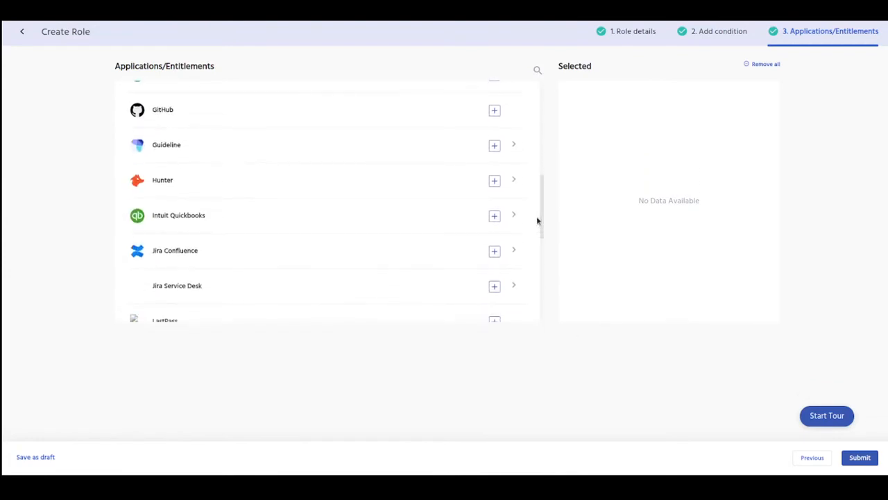
pyautogui.click(513, 180)
pyautogui.click(494, 181)
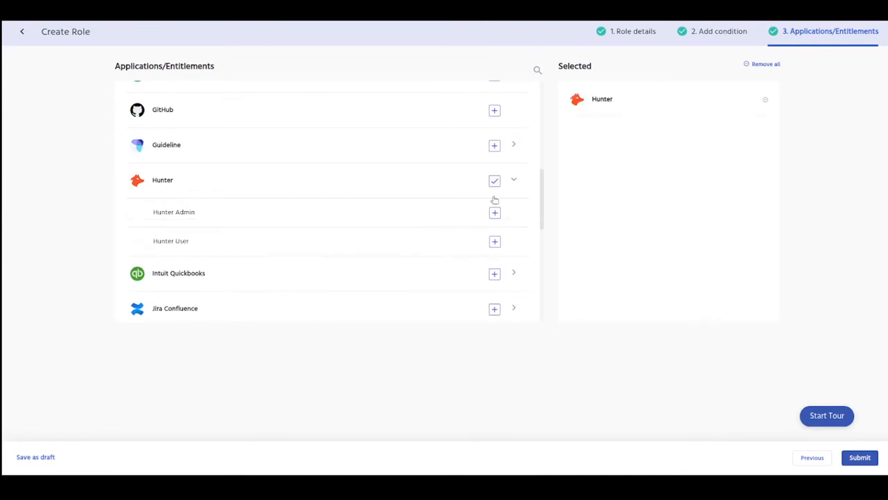
pyautogui.click(495, 241)
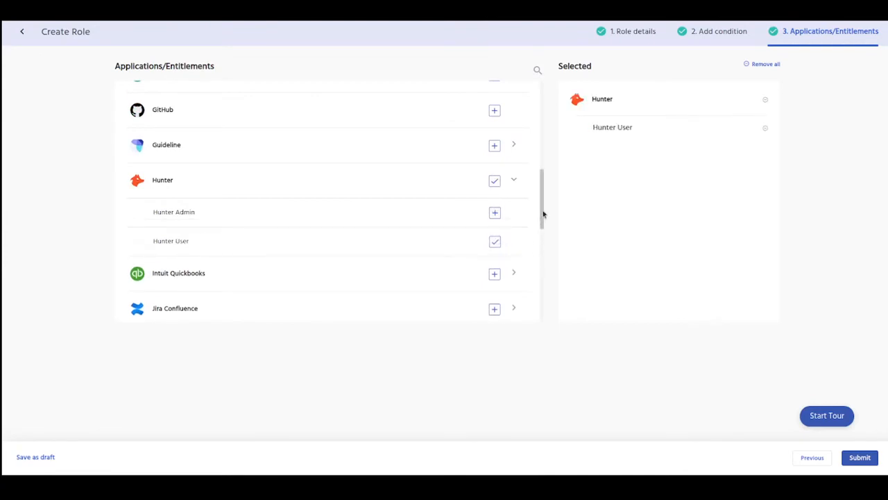
# Add the PipeDrive application and its PipeDrive User entitlement to the role.
pyautogui.moveTo(543, 213); pyautogui.dragTo(535, 268)
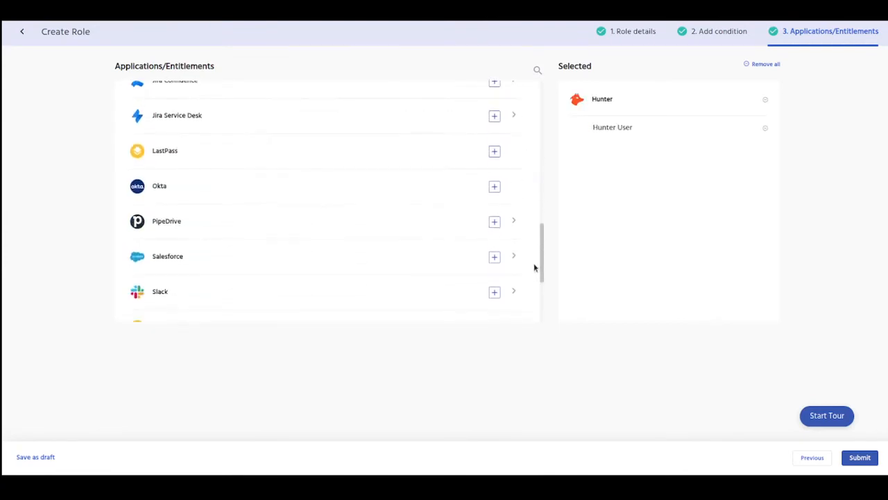
pyautogui.click(514, 221)
pyautogui.click(495, 222)
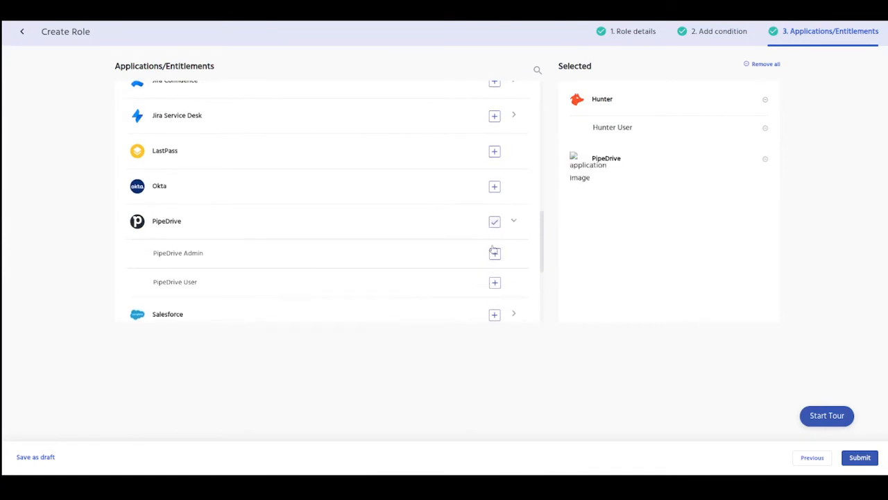
pyautogui.click(495, 282)
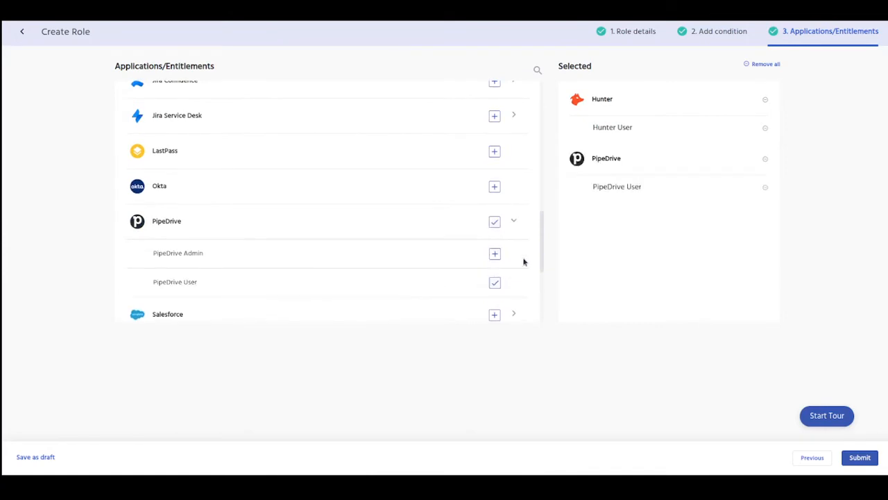
# Search the applications for "Sales" and add Salesforce with its Salesforce User entitlement to the role.
pyautogui.click(539, 72)
pyautogui.write('Sales')
pyautogui.click(518, 111)
pyautogui.click(498, 110)
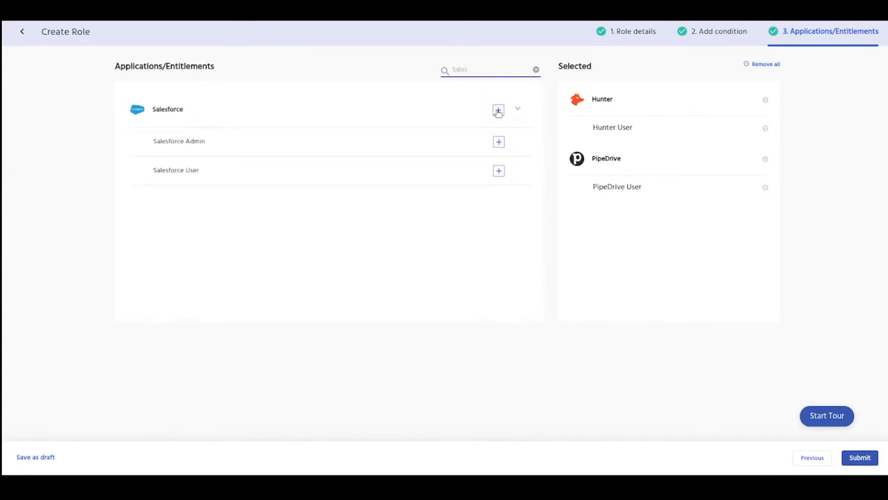
pyautogui.click(499, 172)
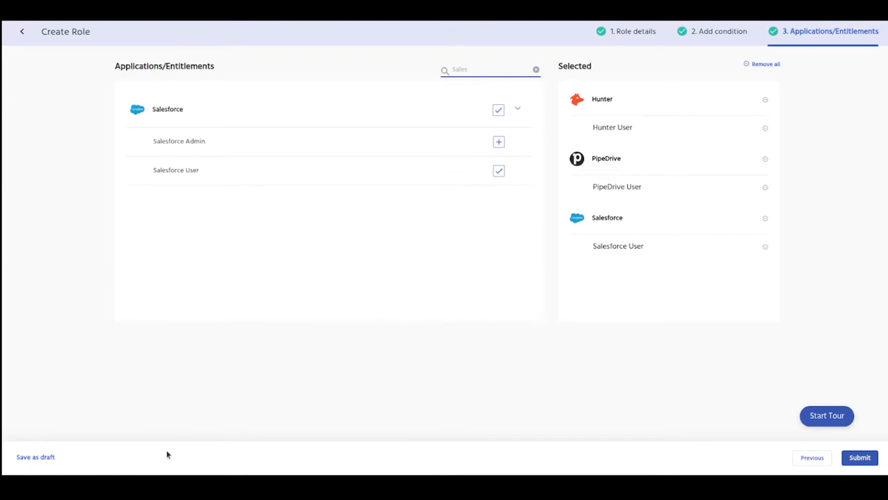
# Submit the role with the reason "new Role for Marketing Employee".
pyautogui.click(860, 458)
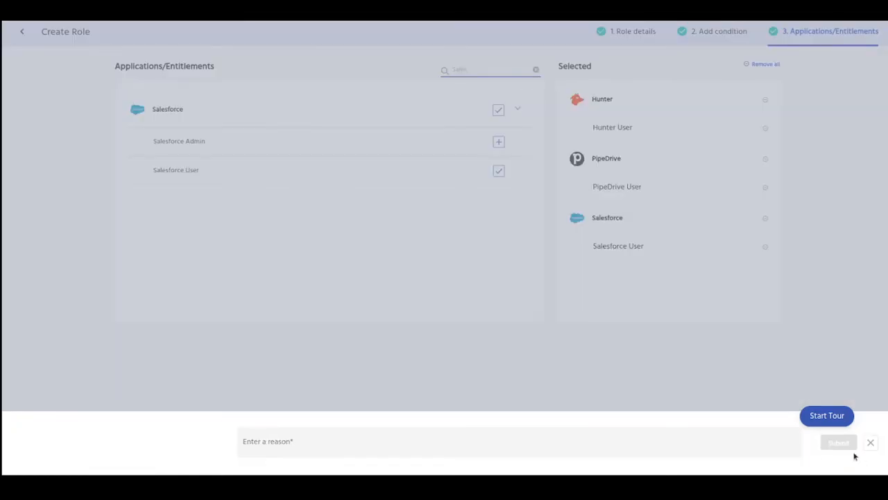
pyautogui.click(715, 448)
pyautogui.write('new Role for')
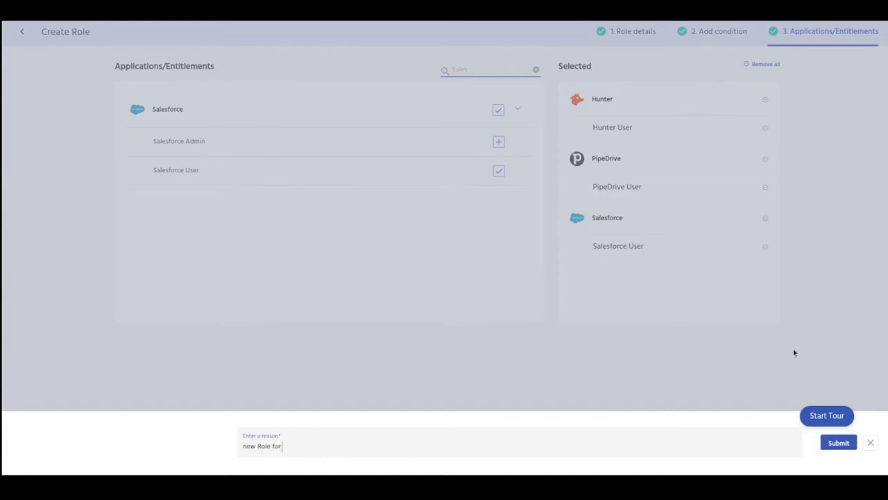
pyautogui.write(' Marketing Employee')
pyautogui.click(839, 443)
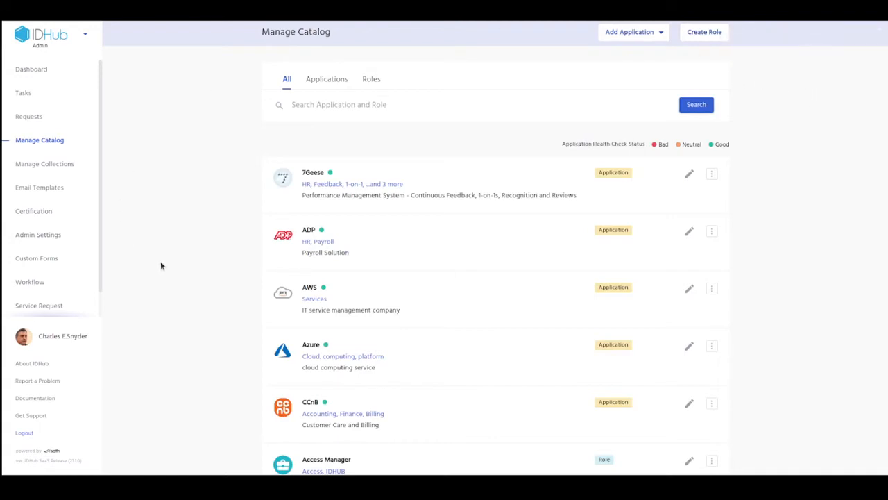
# Open the newest Marketing Employee request and examine its approval stage and who it is assigned to.
pyautogui.click(59, 118)
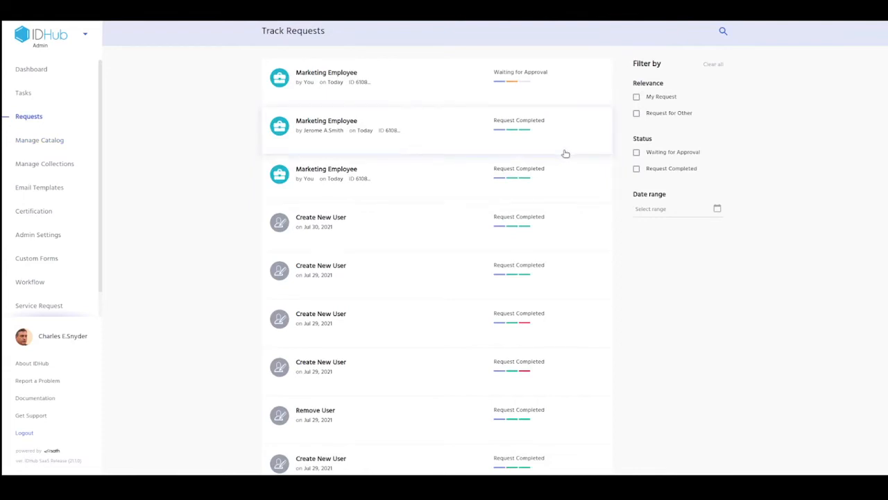
pyautogui.click(453, 98)
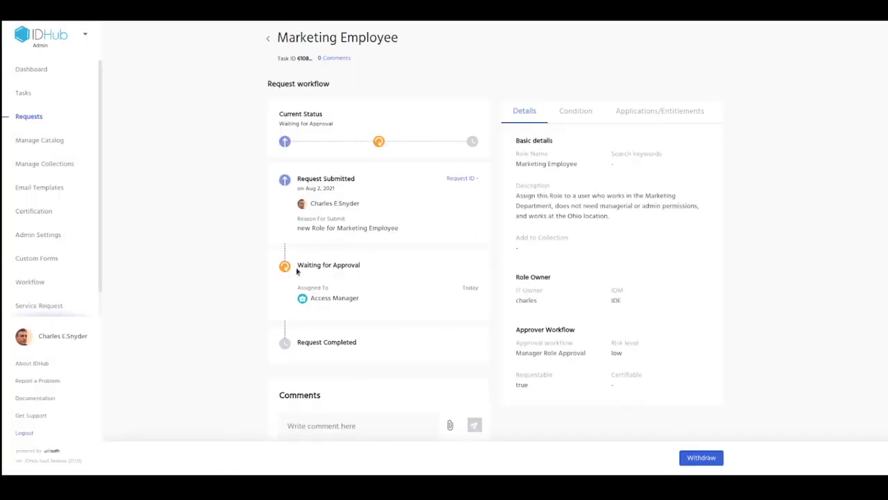
pyautogui.moveTo(297, 265); pyautogui.dragTo(362, 300)
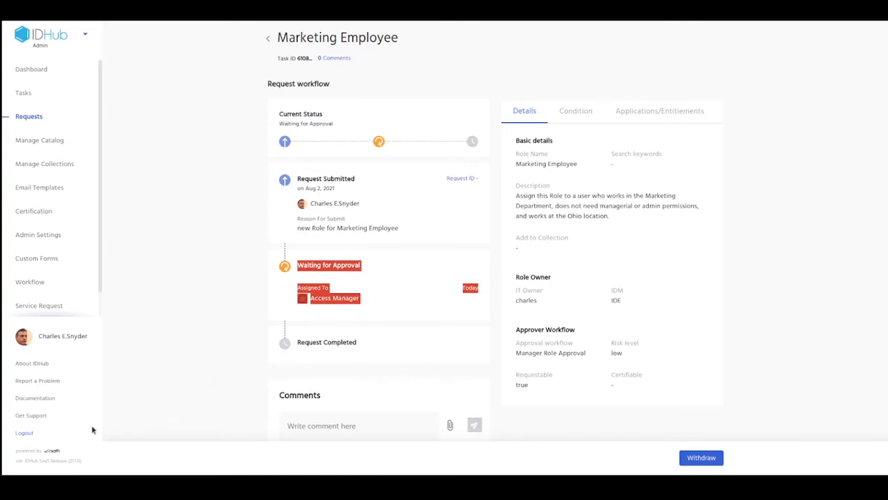
# Log out and log in as the access manager who approves the request, using the saved username and password.
pyautogui.click(49, 437)
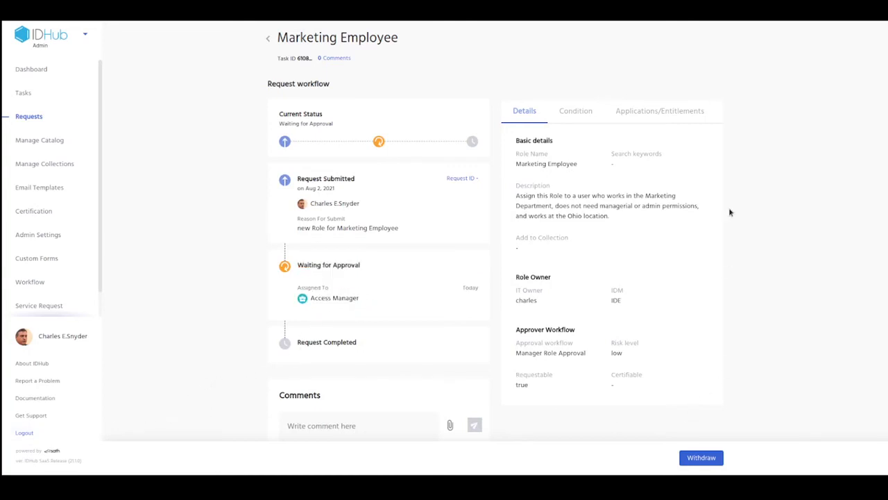
pyautogui.click(387, 156)
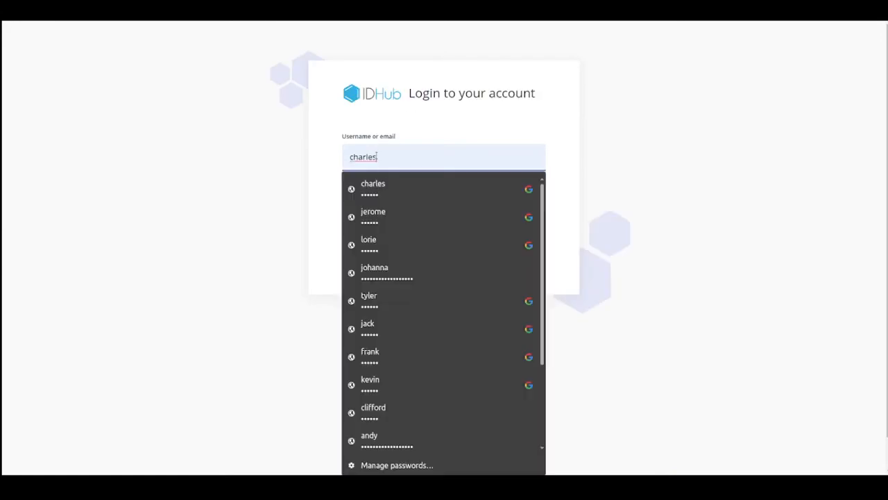
pyautogui.click(390, 209)
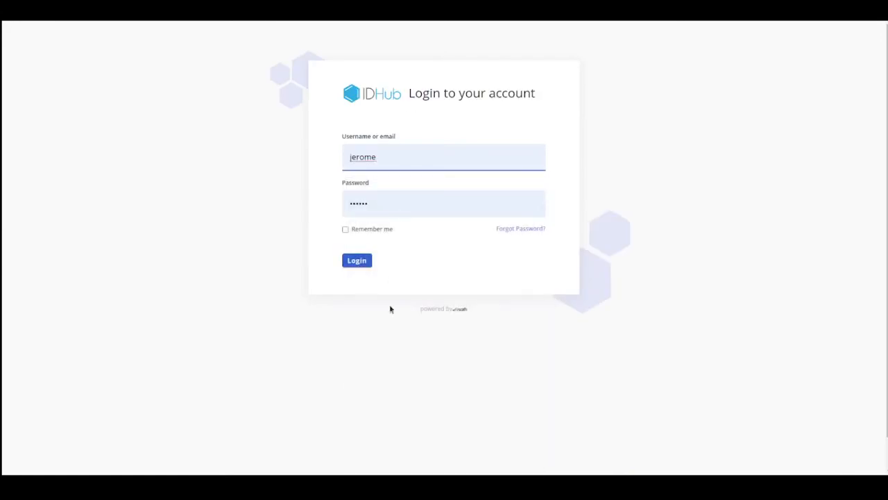
pyautogui.click(367, 263)
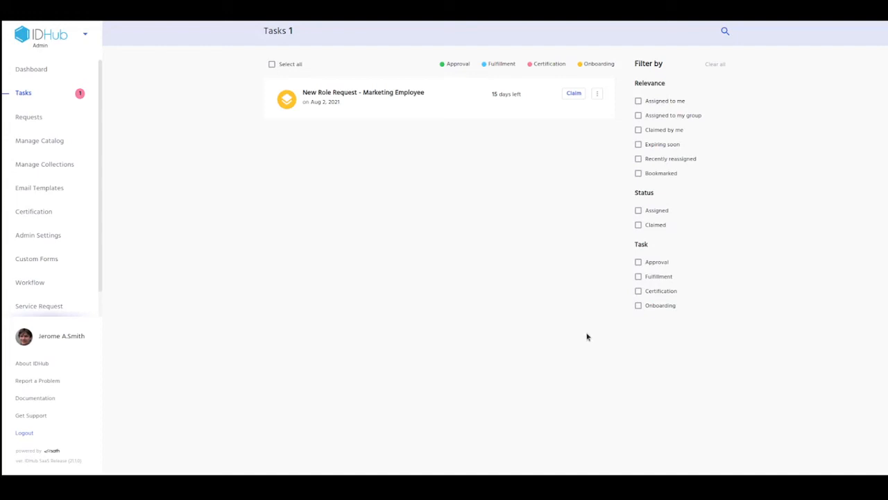
# Claim the New Role Request - Marketing Employee task with the reason "claiming this task".
pyautogui.click(574, 93)
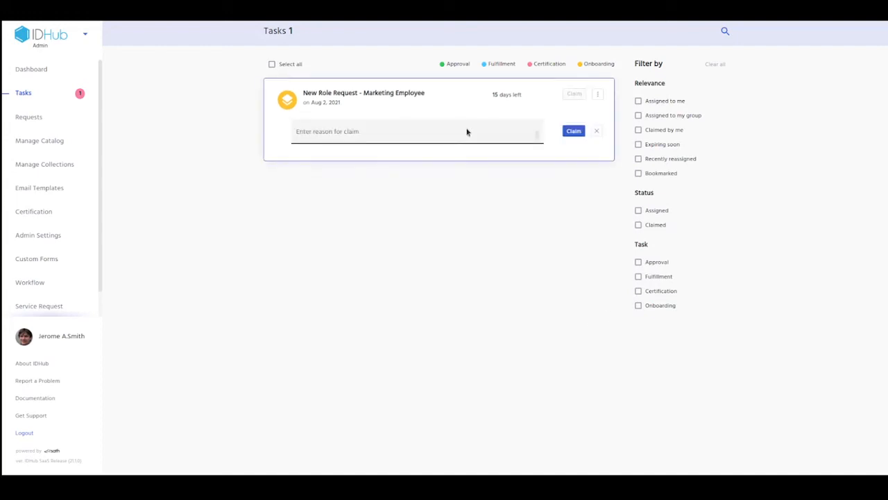
pyautogui.click(467, 131)
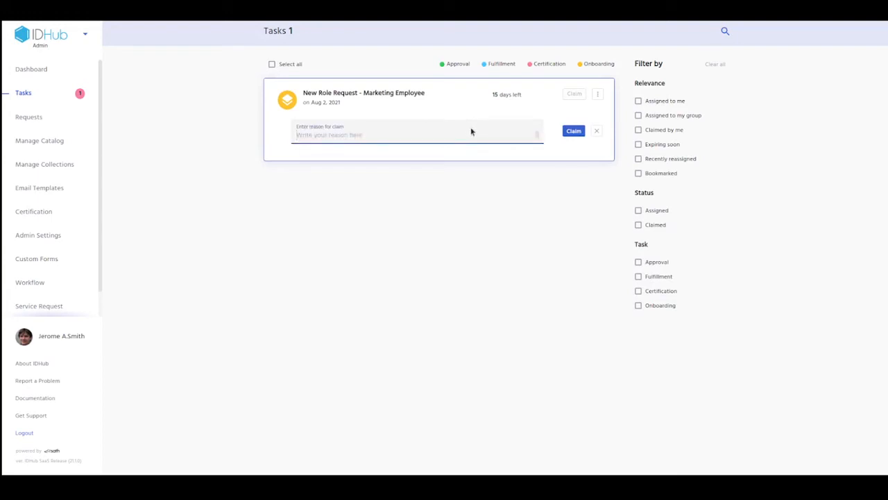
pyautogui.write('claiming thi')
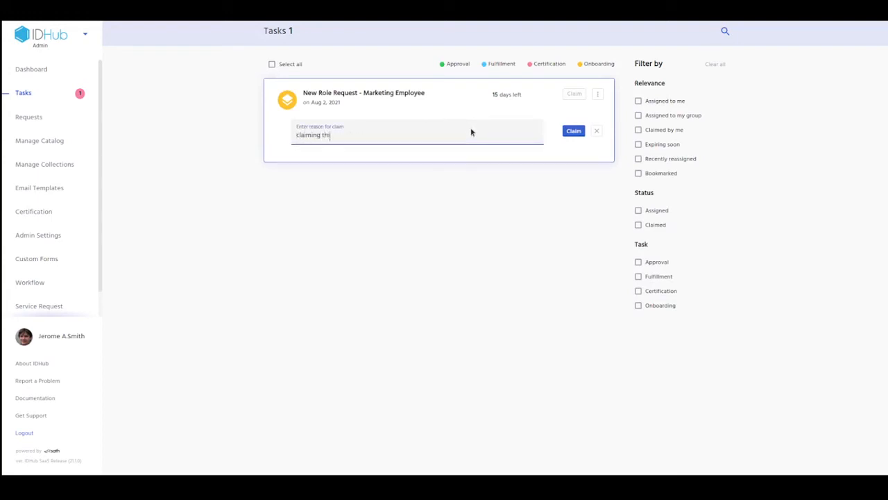
pyautogui.write('s task')
pyautogui.click(572, 131)
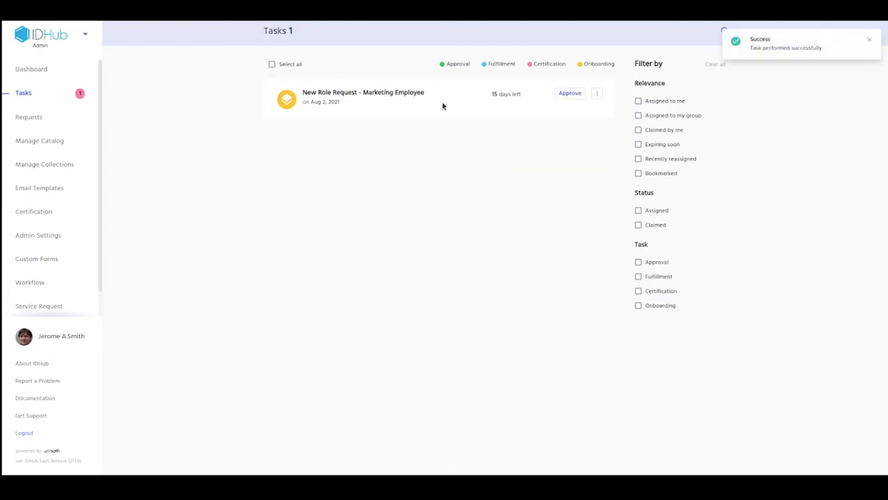
# Open the claimed role request and review its details, its condition, and the entitlements under Hunter, PipeDrive and Salesforce.
pyautogui.click(388, 92)
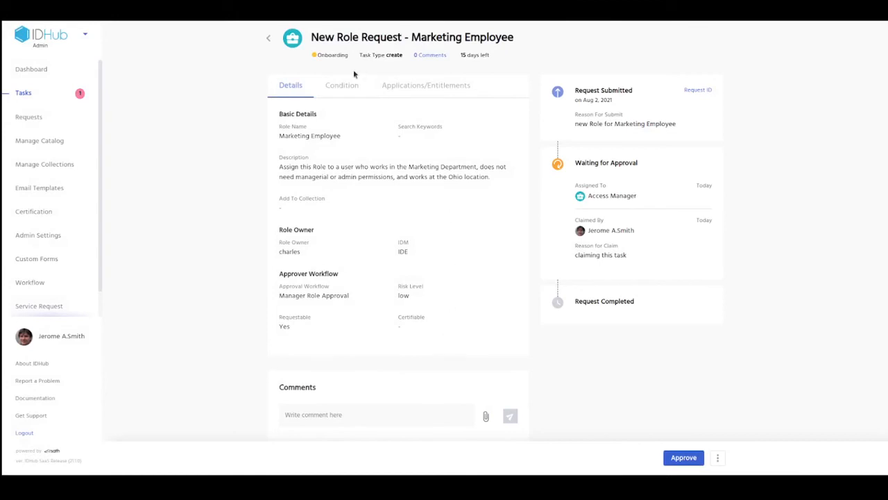
pyautogui.click(337, 94)
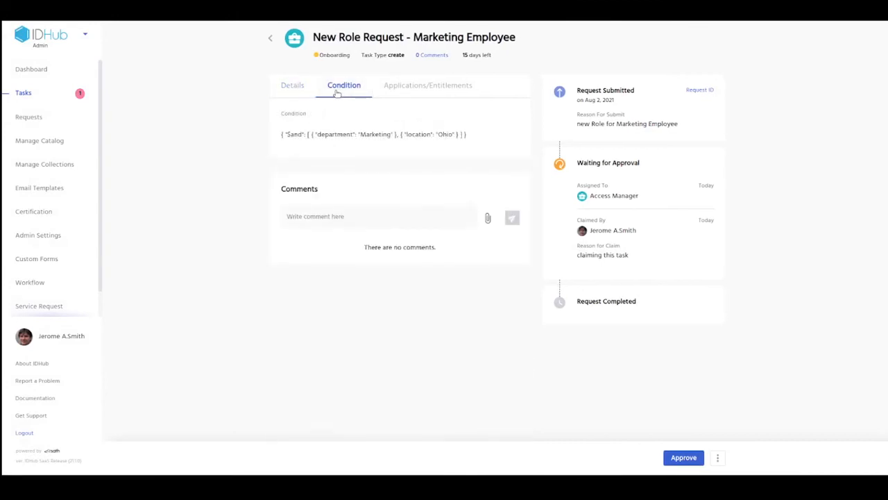
pyautogui.click(393, 85)
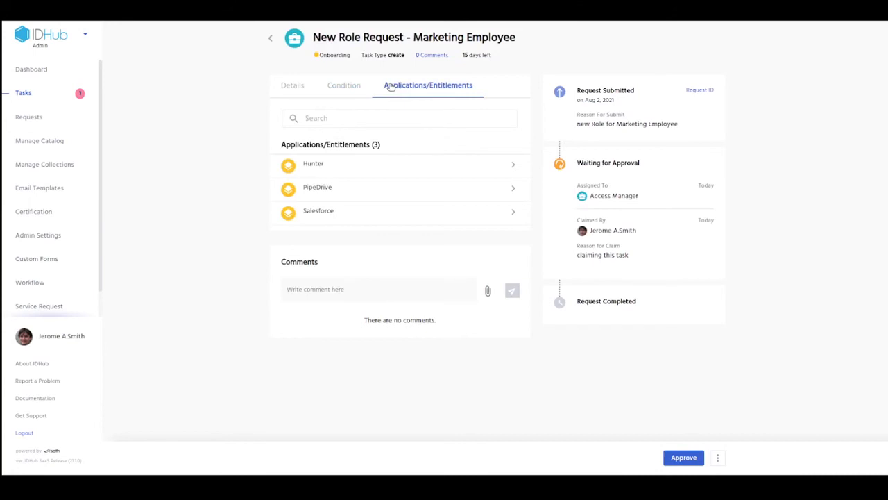
pyautogui.click(512, 168)
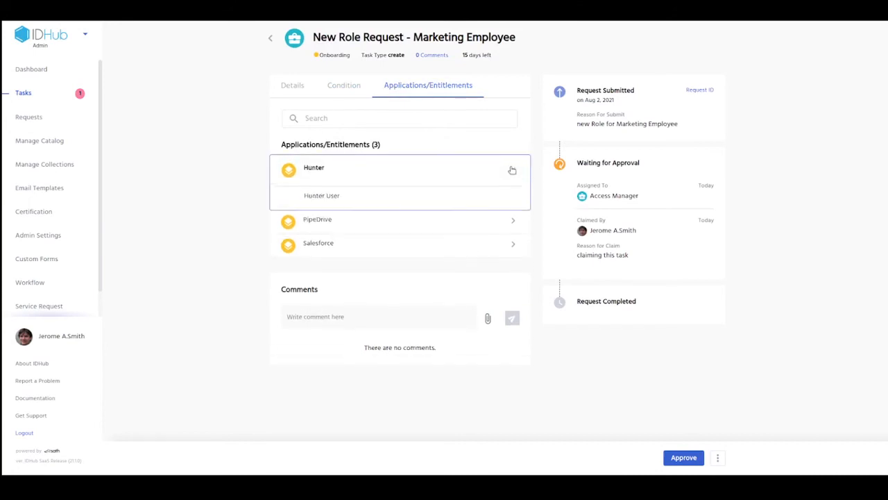
pyautogui.click(515, 222)
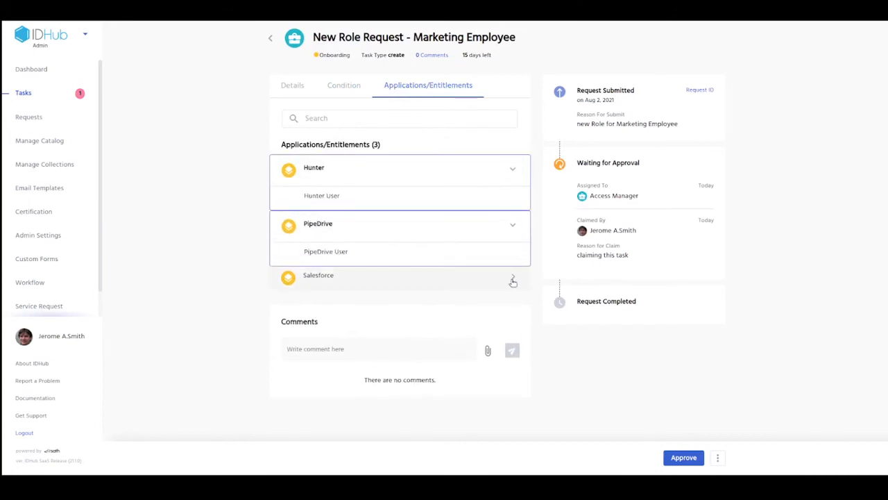
pyautogui.click(513, 280)
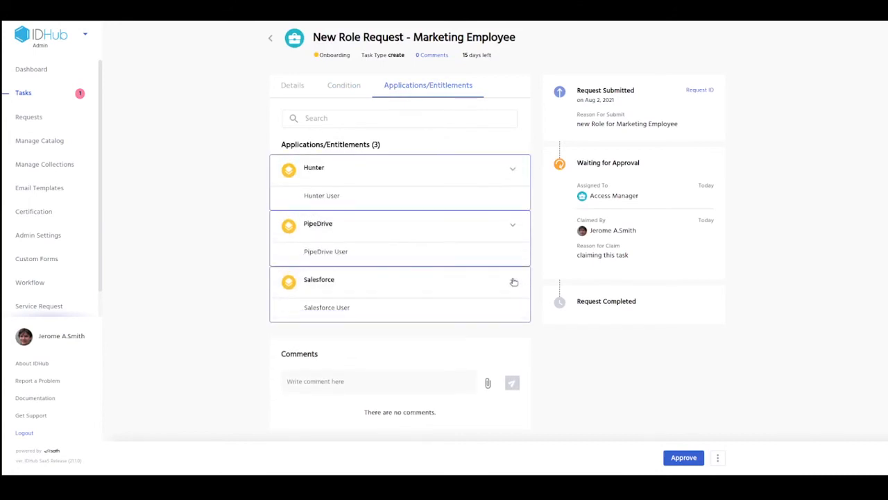
# Approve the role request with the reason "new role for marketing employee approved".
pyautogui.click(684, 458)
pyautogui.click(396, 445)
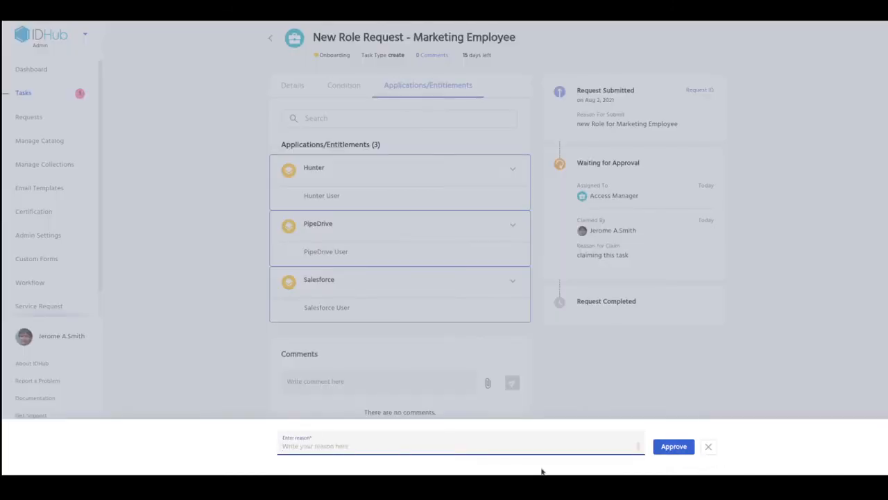
pyautogui.write('new role for')
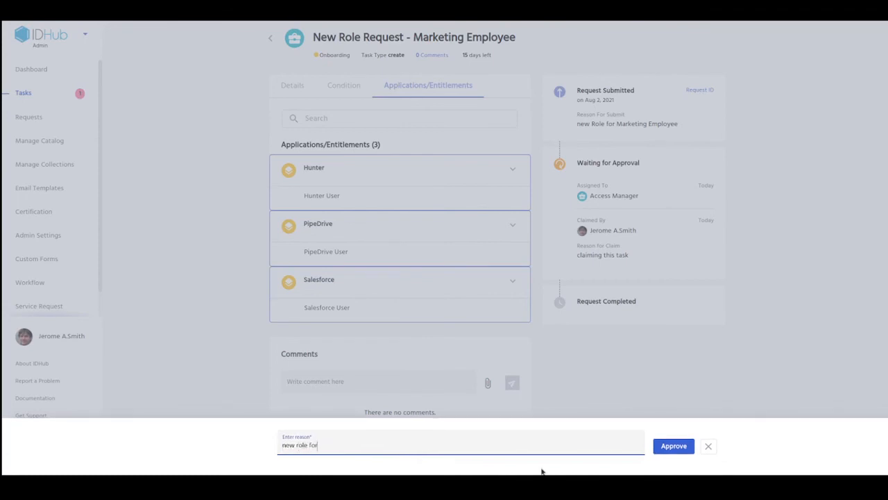
pyautogui.write(' marketing employee approved')
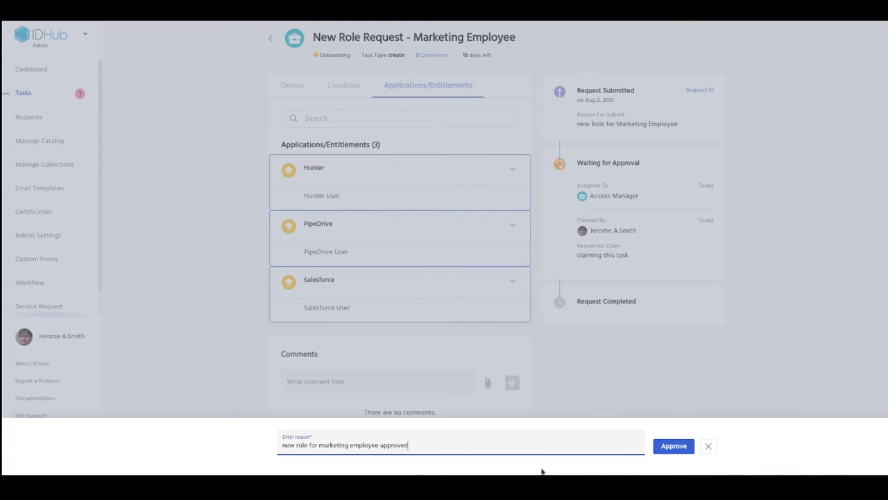
pyautogui.click(676, 448)
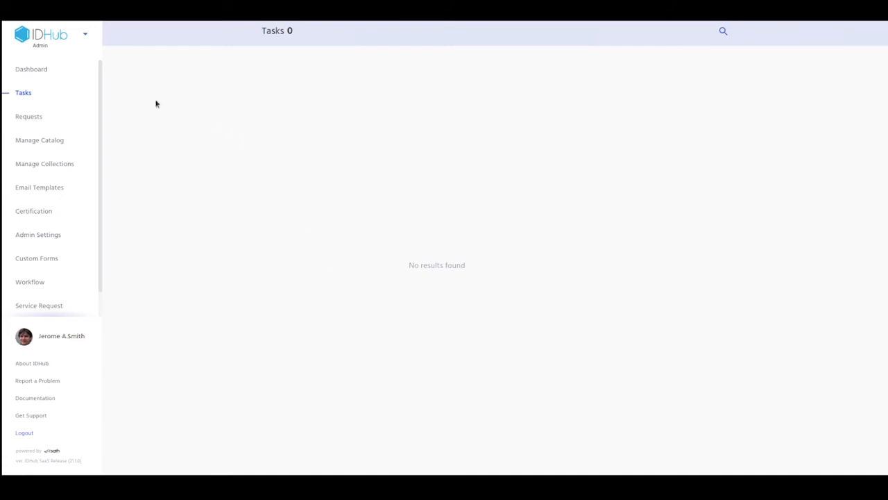
# Switch from the admin to the user module and search the catalog's roles for Marketing Employee.
pyautogui.click(85, 36)
pyautogui.click(67, 92)
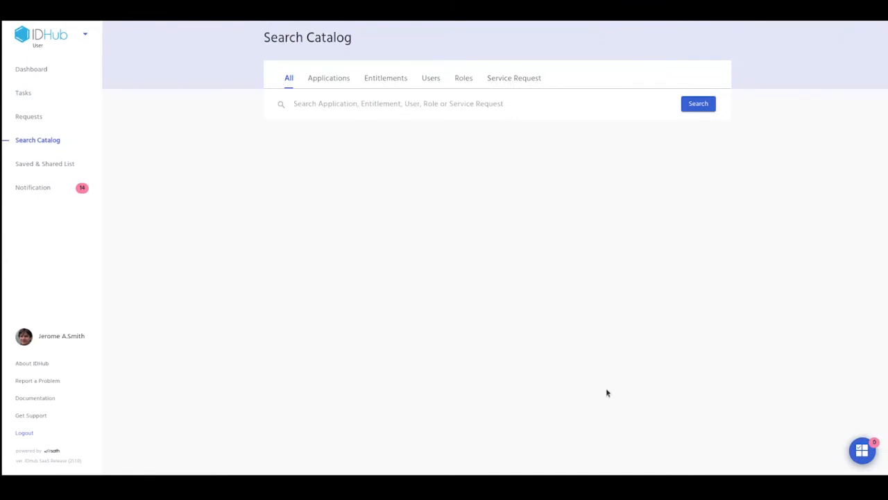
pyautogui.click(464, 78)
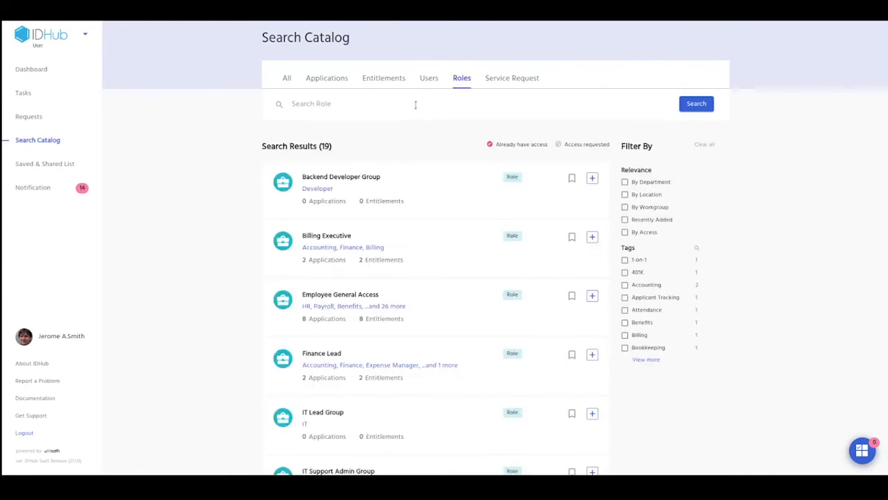
pyautogui.write('Marketing')
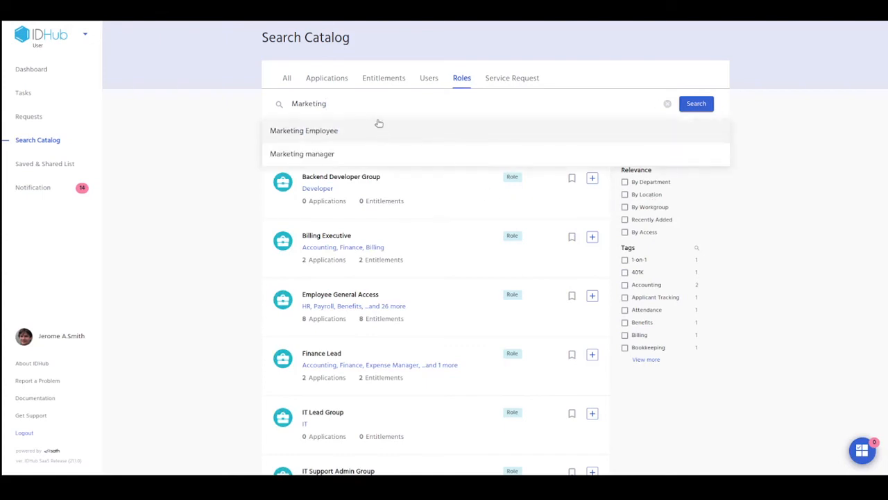
pyautogui.click(378, 129)
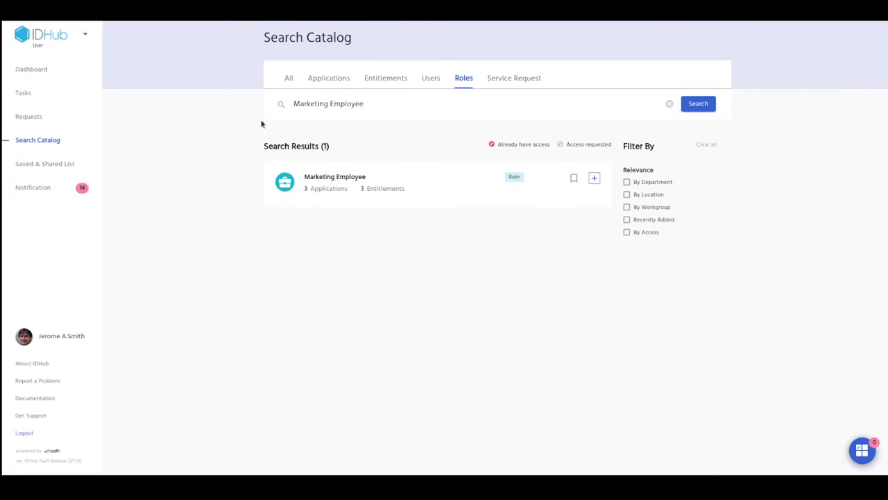
# Open the Marketing Employee role from the catalog results and review its details, apps and members.
pyautogui.click(456, 205)
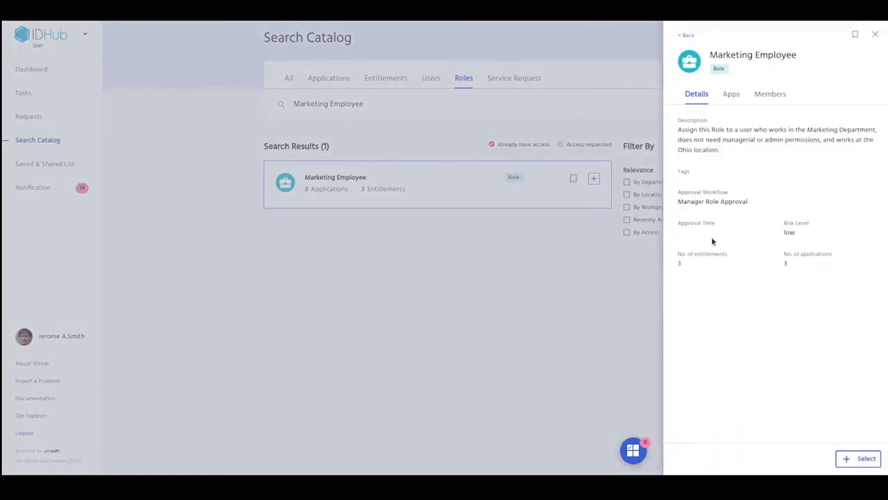
pyautogui.click(731, 98)
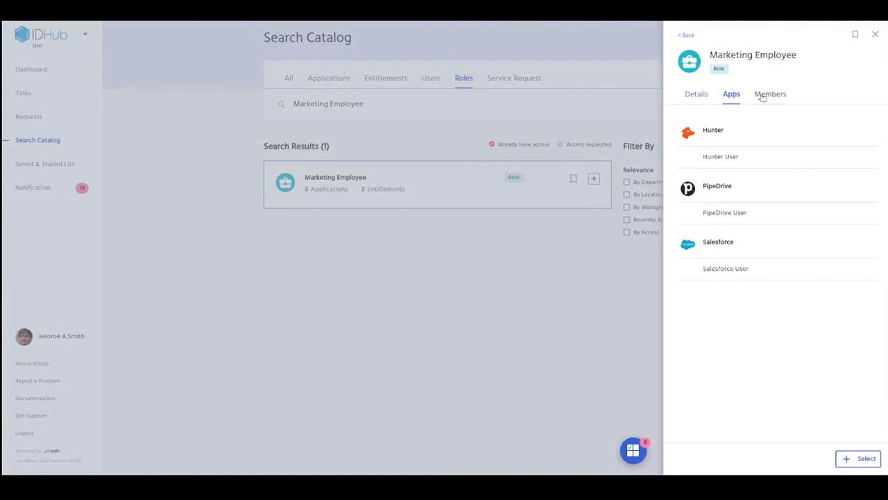
pyautogui.click(762, 96)
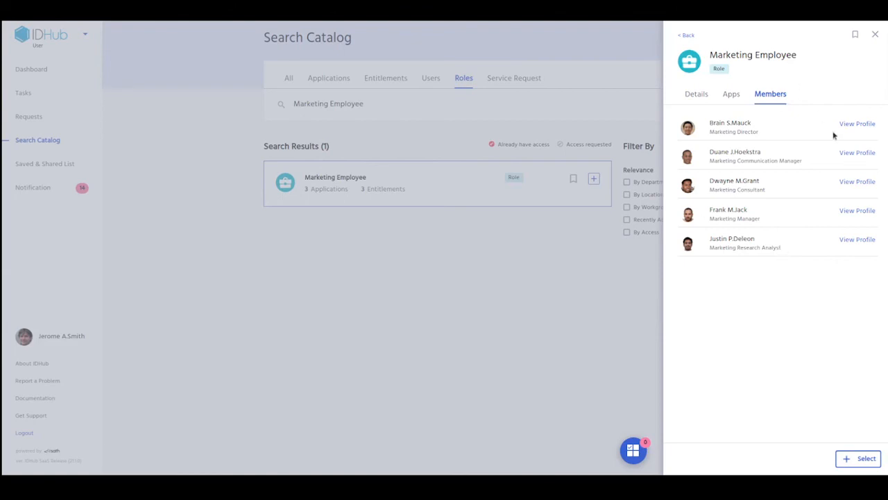
# View the profile of the role member titled Marketing Manager and inspect the Marketing Employee role in that person's access list.
pyautogui.click(859, 210)
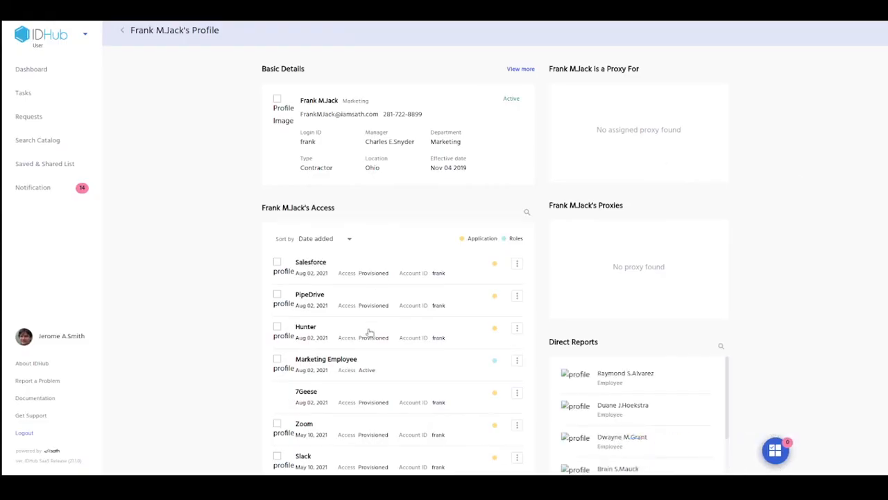
pyautogui.click(383, 362)
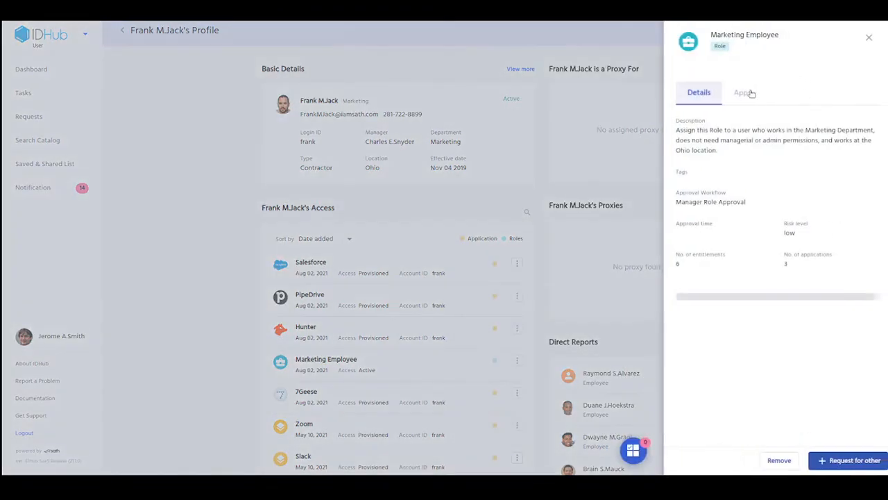
pyautogui.click(744, 92)
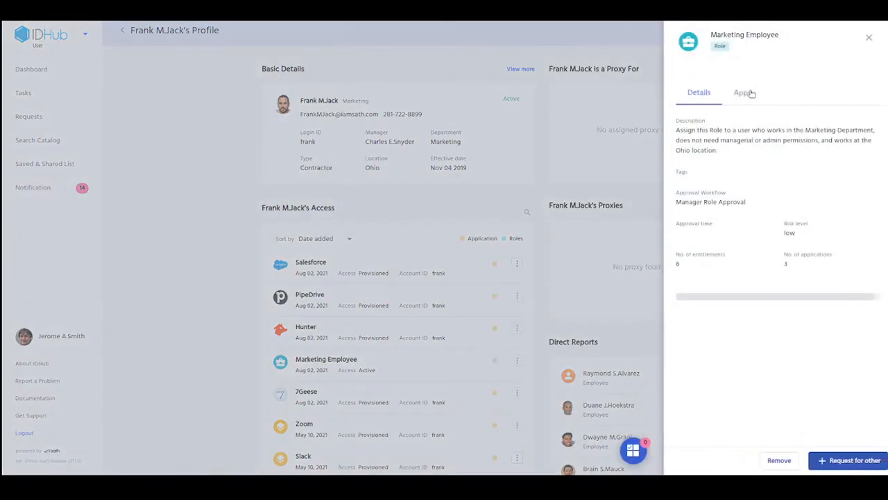
pyautogui.click(384, 254)
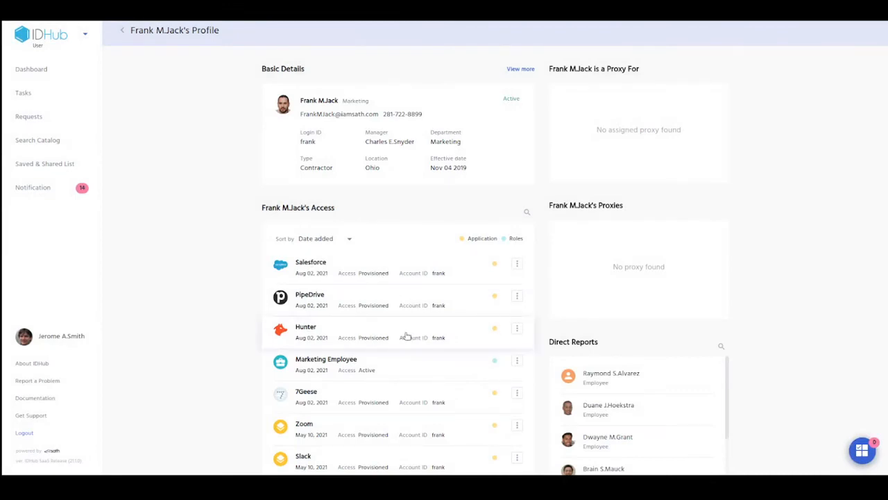
# Check the entitlements of the Salesforce, PipeDrive and Hunter accounts in the Marketing Manager's access list.
pyautogui.click(431, 271)
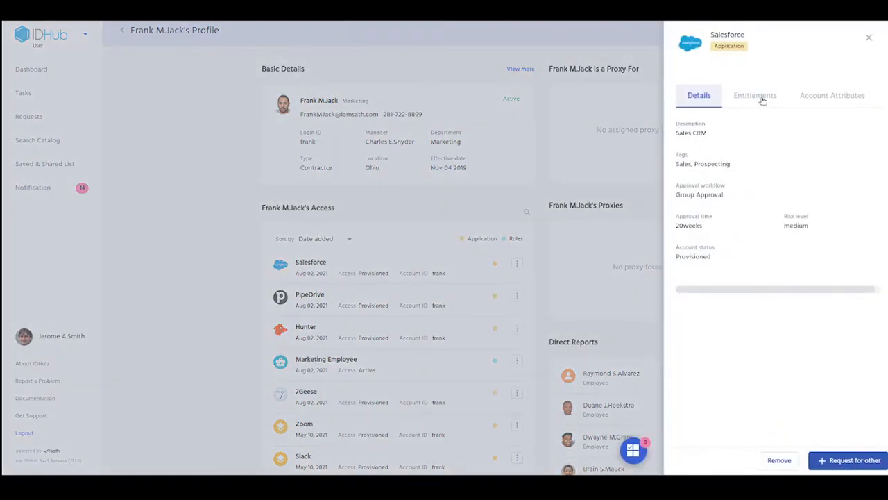
pyautogui.click(761, 101)
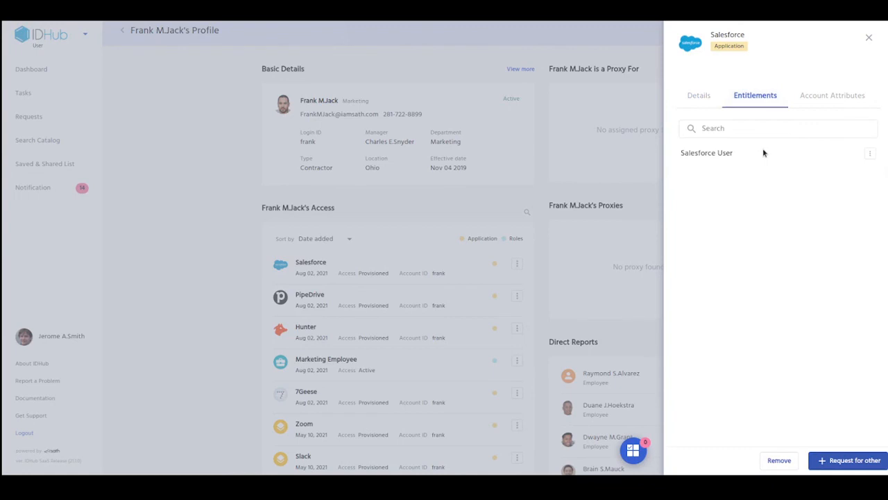
pyautogui.click(356, 311)
pyautogui.click(397, 304)
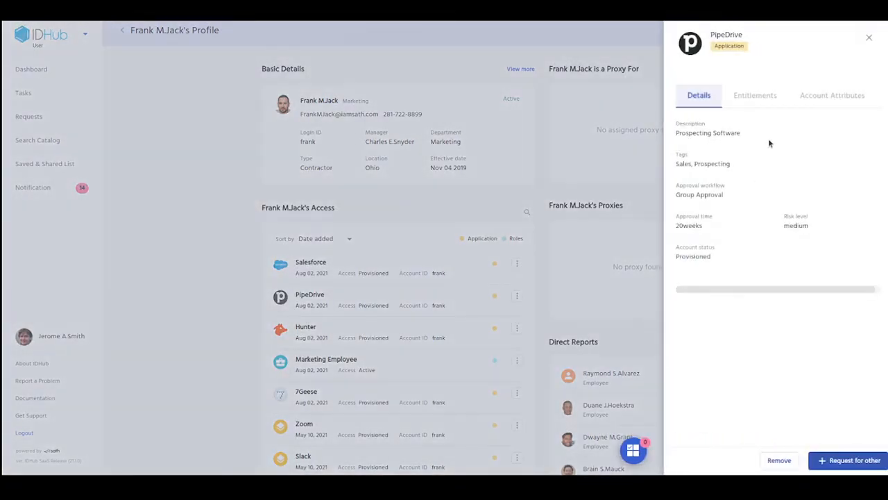
pyautogui.click(758, 95)
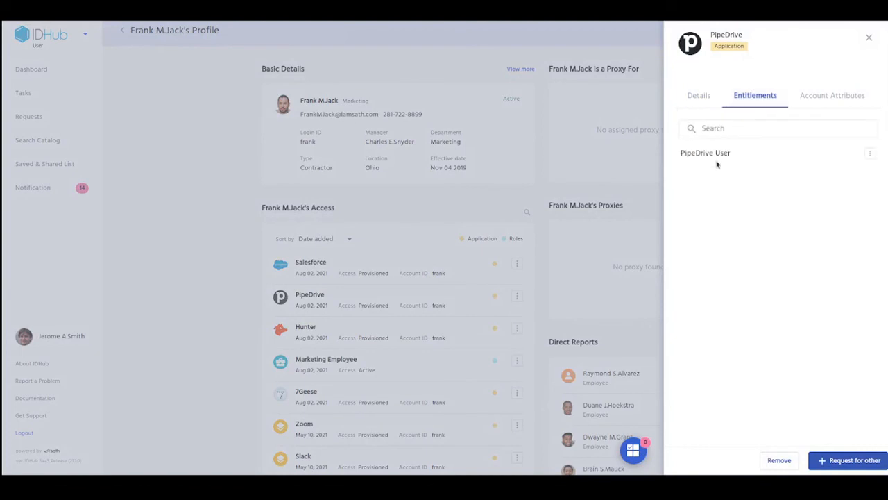
pyautogui.click(395, 323)
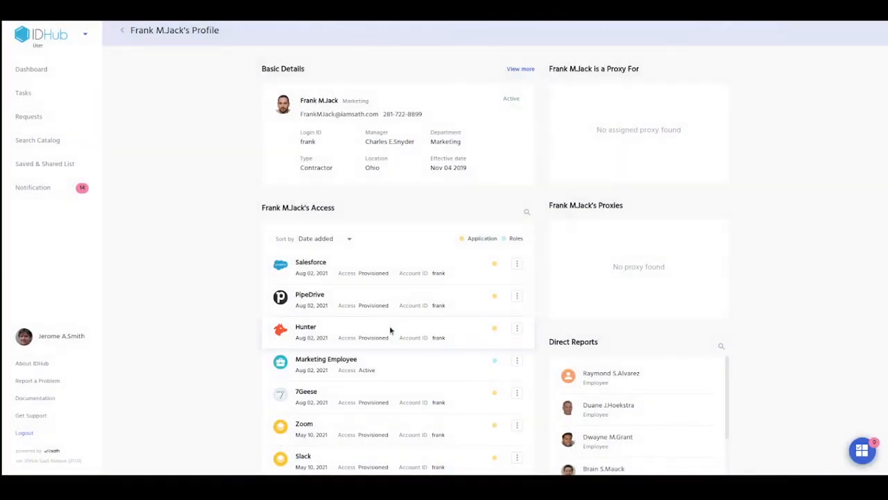
pyautogui.click(389, 330)
pyautogui.click(755, 95)
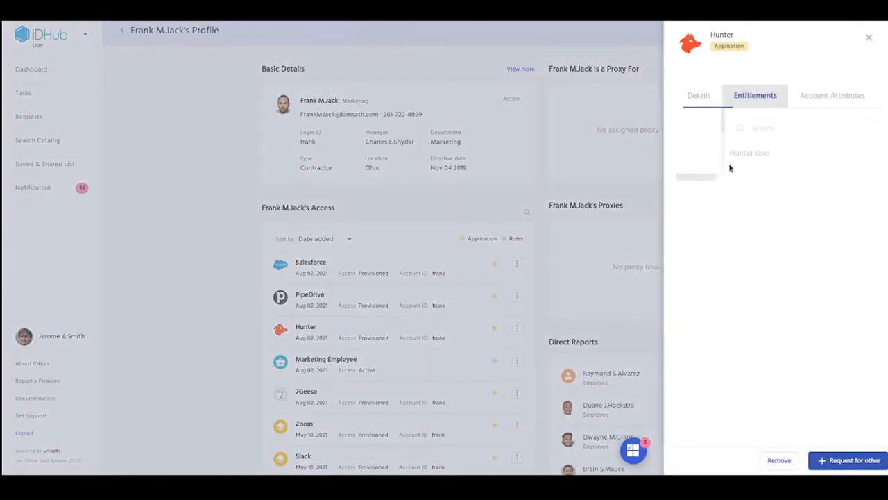
pyautogui.click(418, 325)
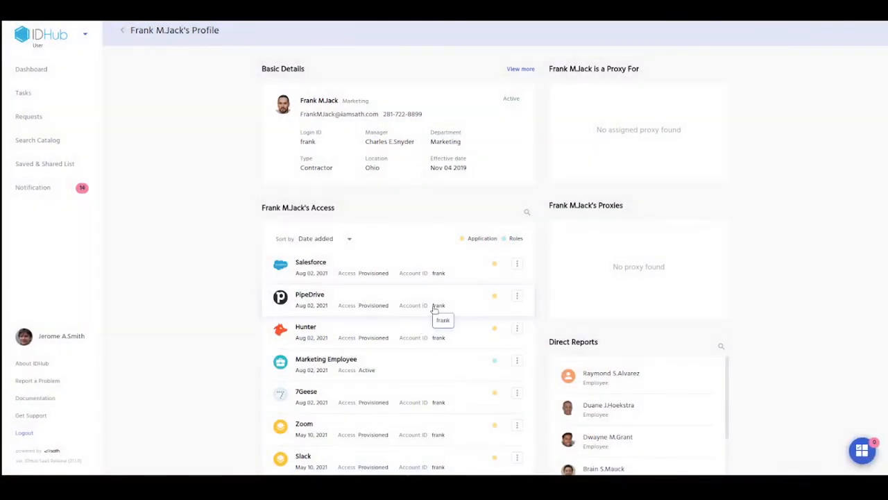
pyautogui.click(61, 144)
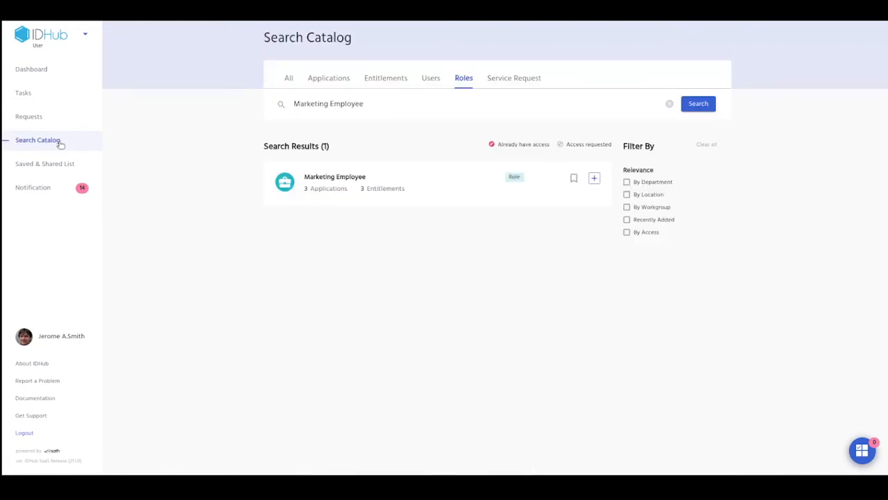
pyautogui.click(429, 182)
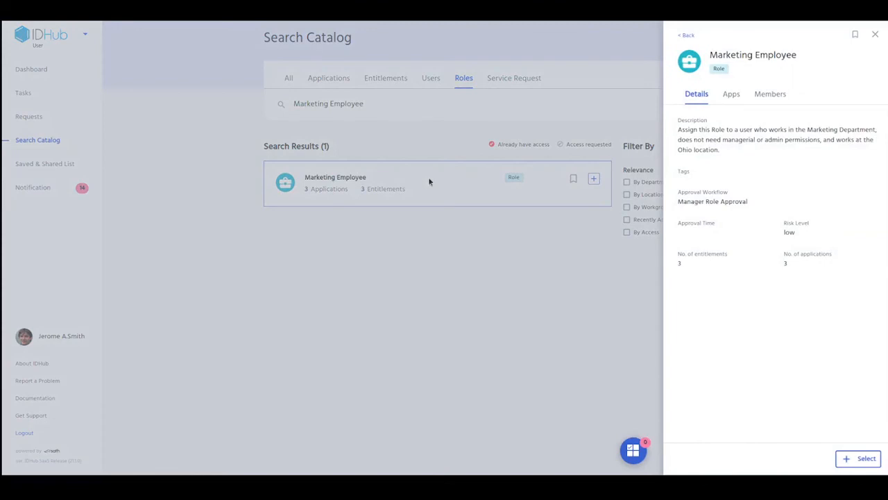
pyautogui.click(772, 95)
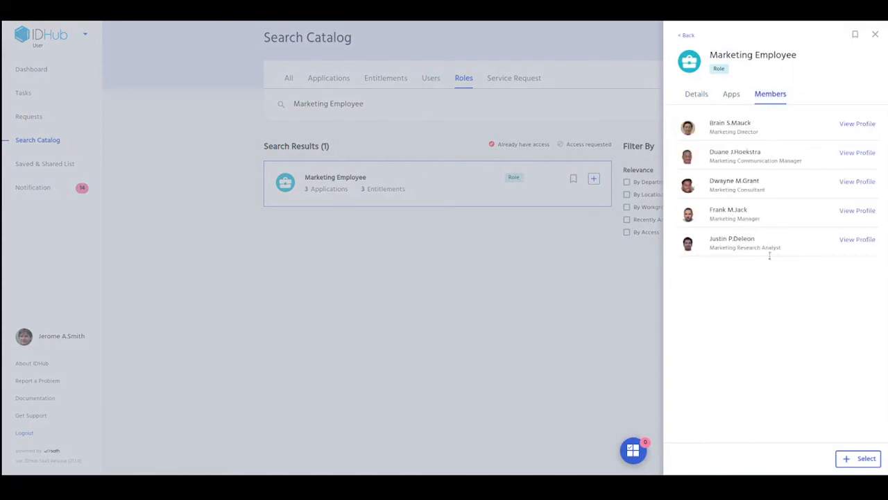
pyautogui.click(856, 182)
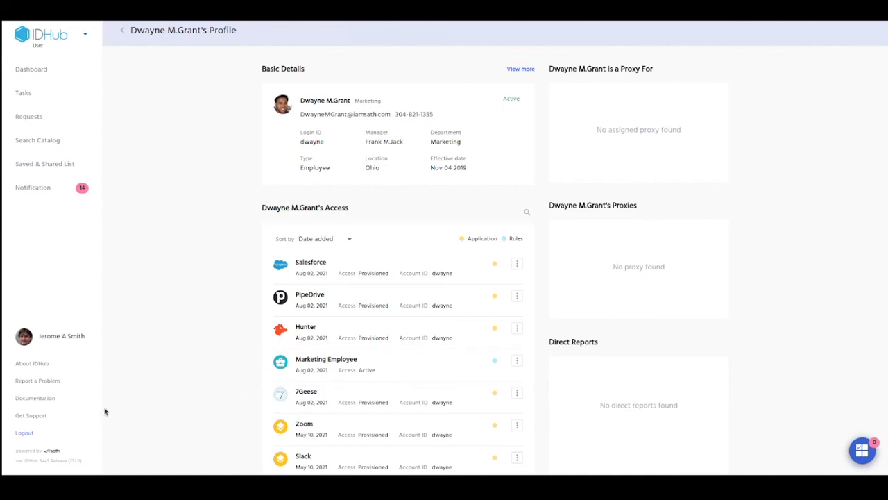
# Log out of the current account.
pyautogui.click(24, 432)
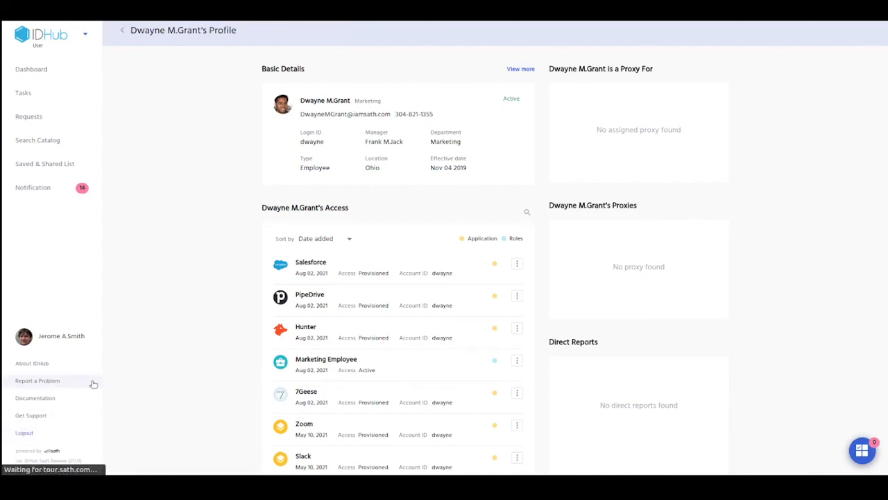